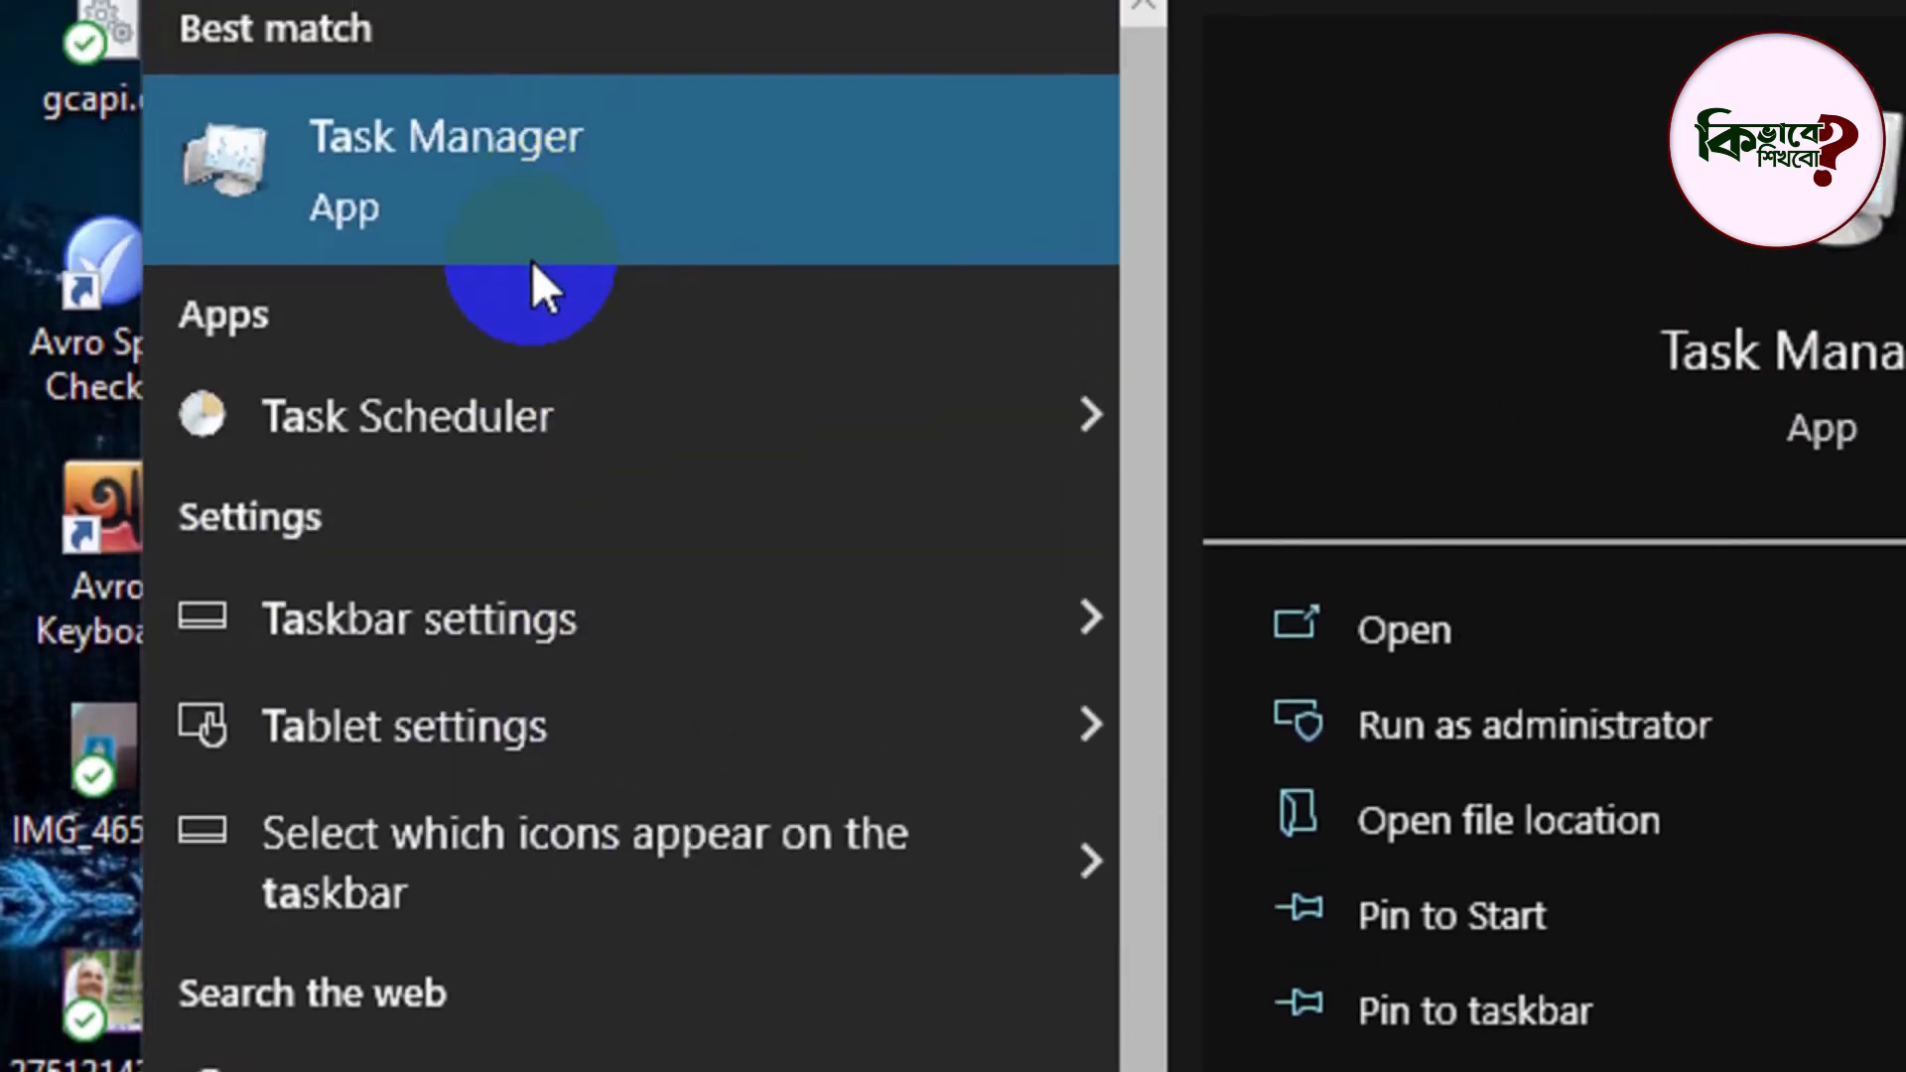
- Open Task Manager by search result, security screen and direct shortcut in turn, closing it to leave the desktop clear
{"action": "left_click", "coordinate": [737, 136]}
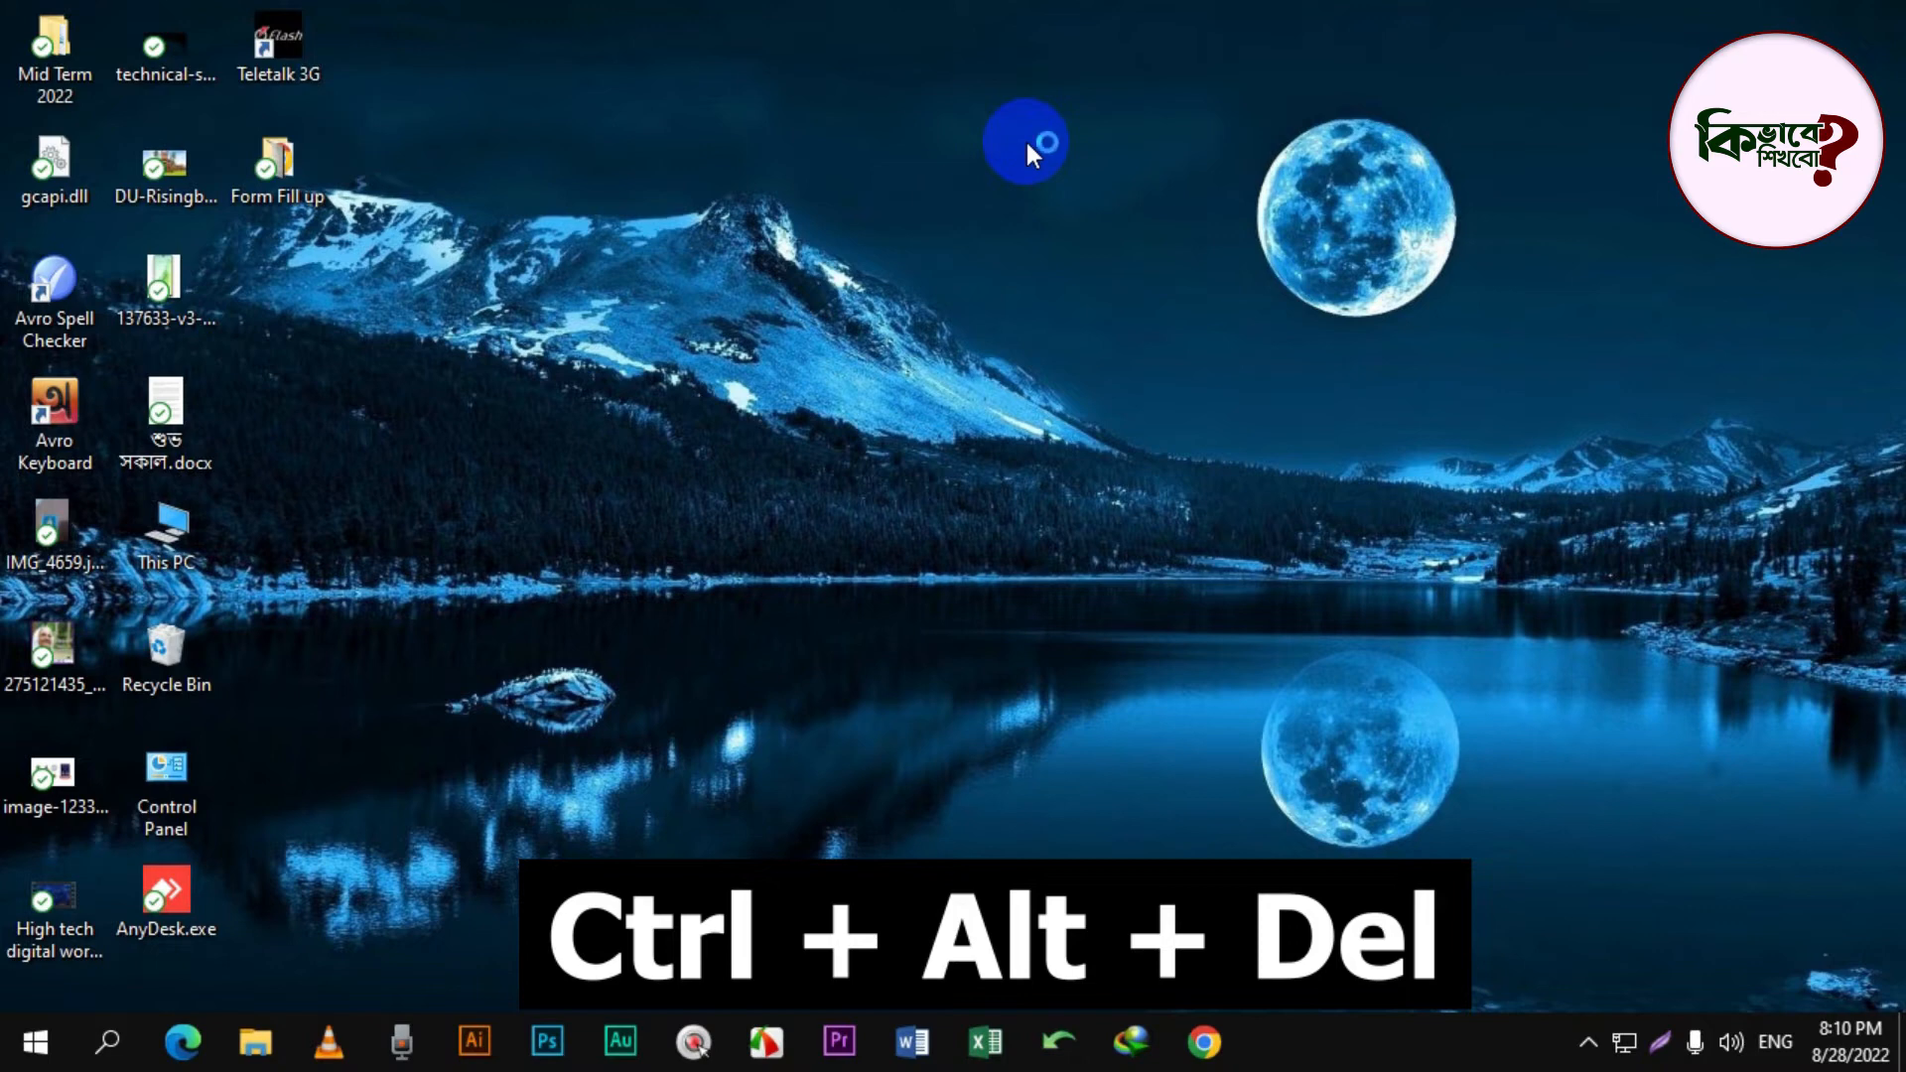
{"action": "key", "text": "ctrl+alt+Delete"}
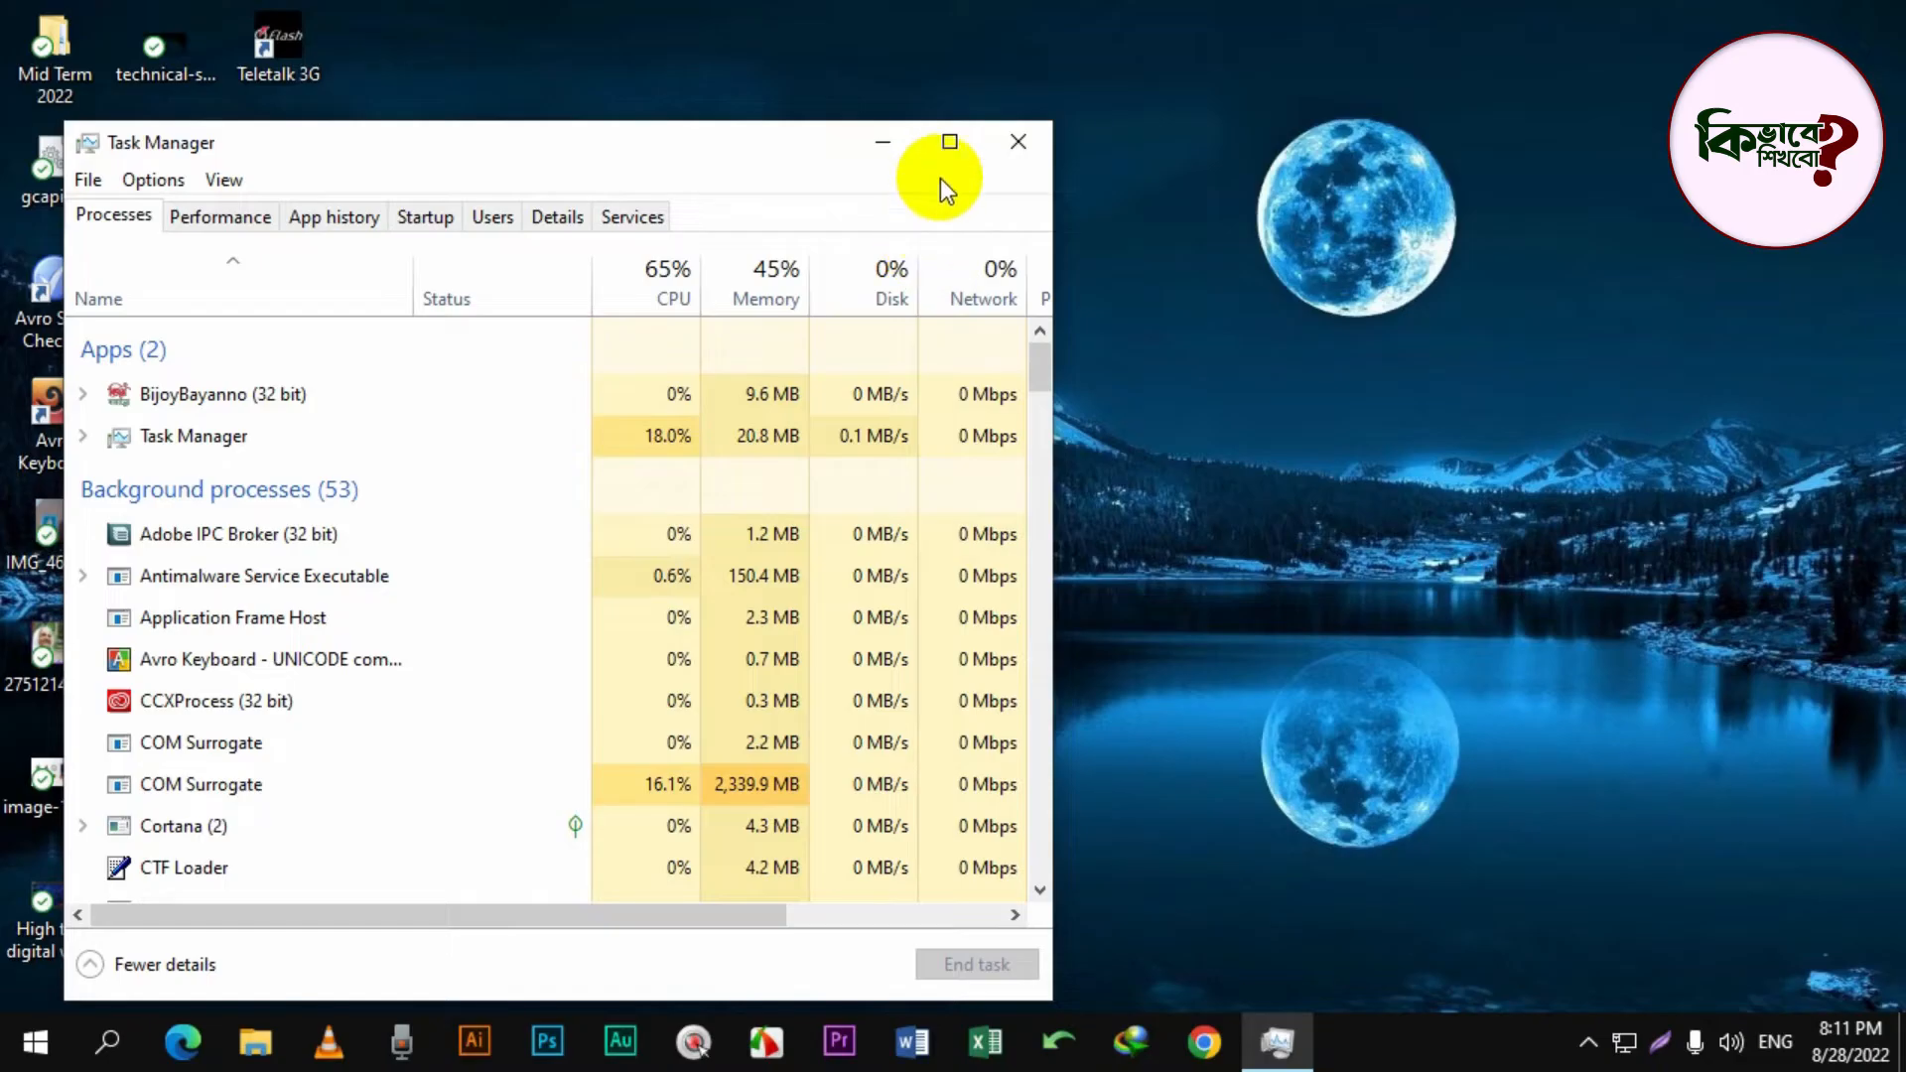
{"action": "left_click", "coordinate": [944, 158]}
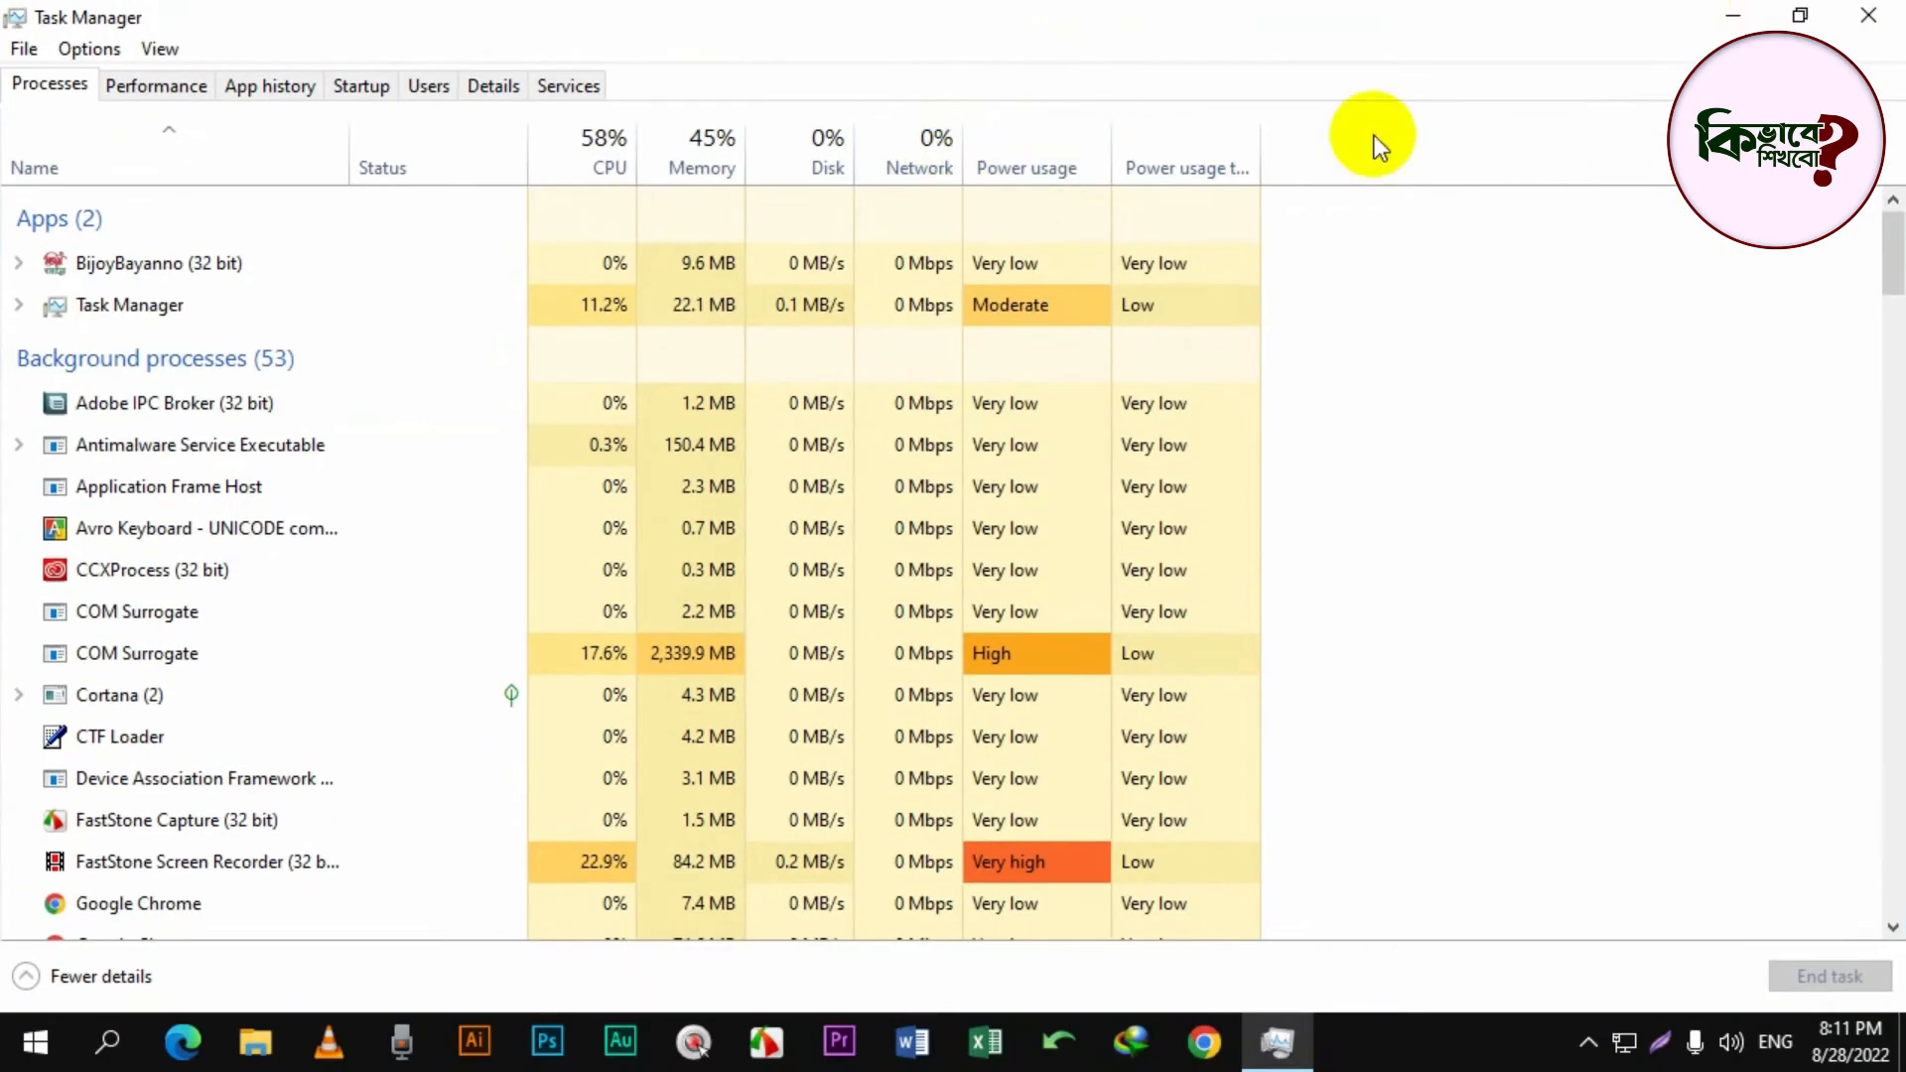
{"action": "left_click", "coordinate": [1866, 16]}
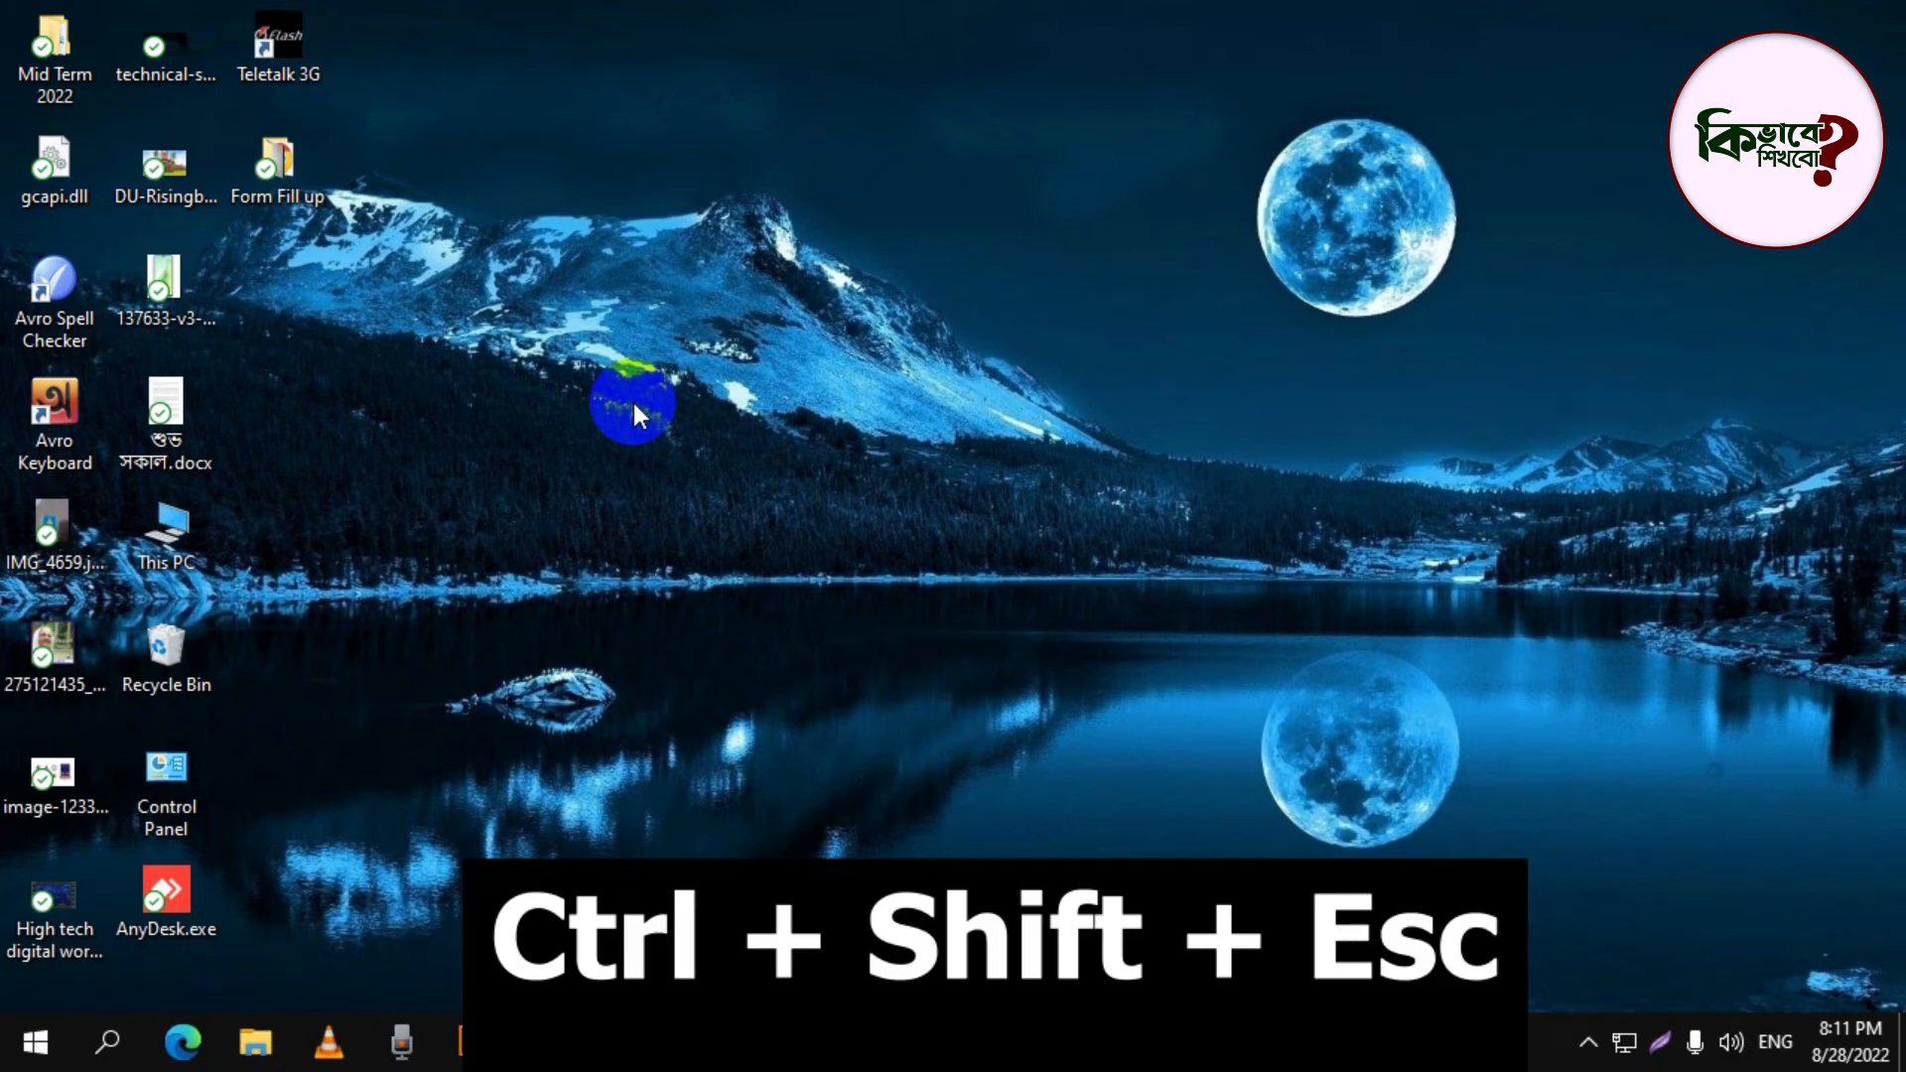
{"action": "key", "text": "ctrl+shift+Escape"}
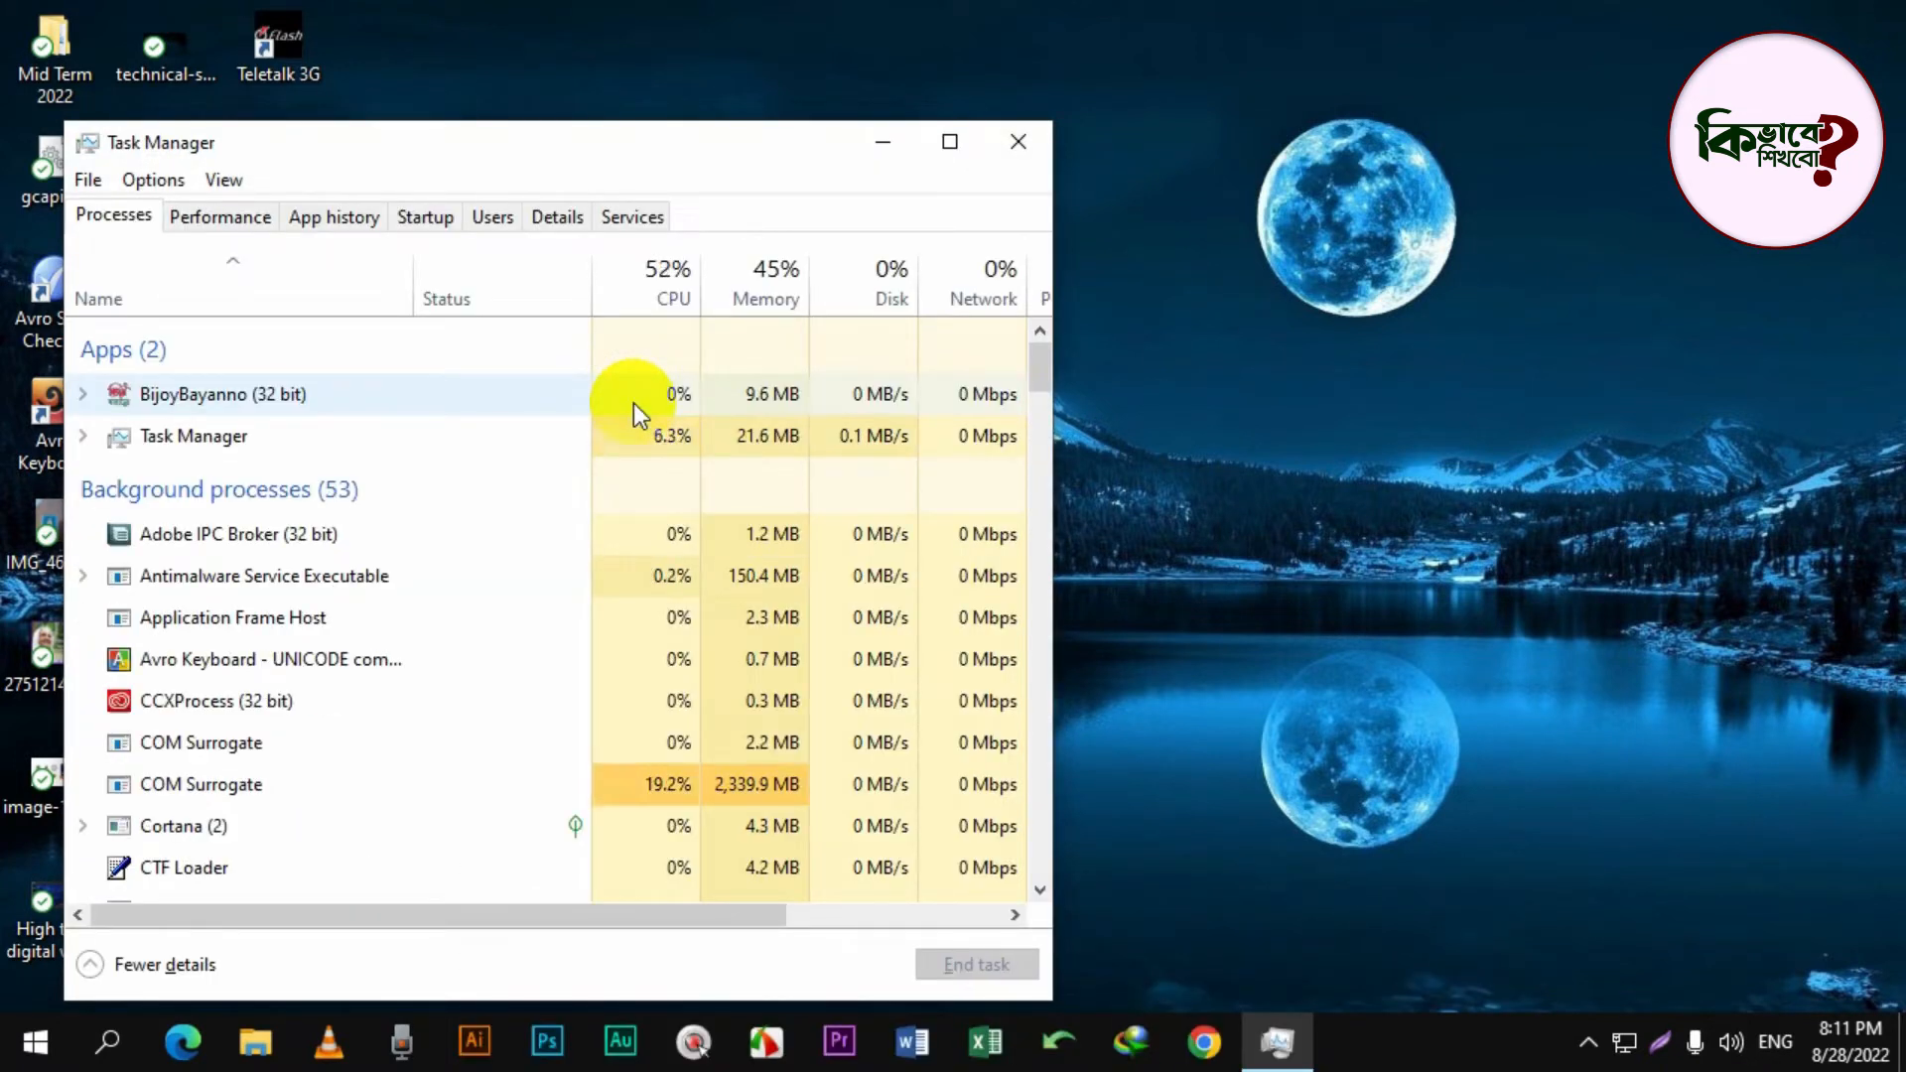
{"action": "left_click", "coordinate": [1313, 1037]}
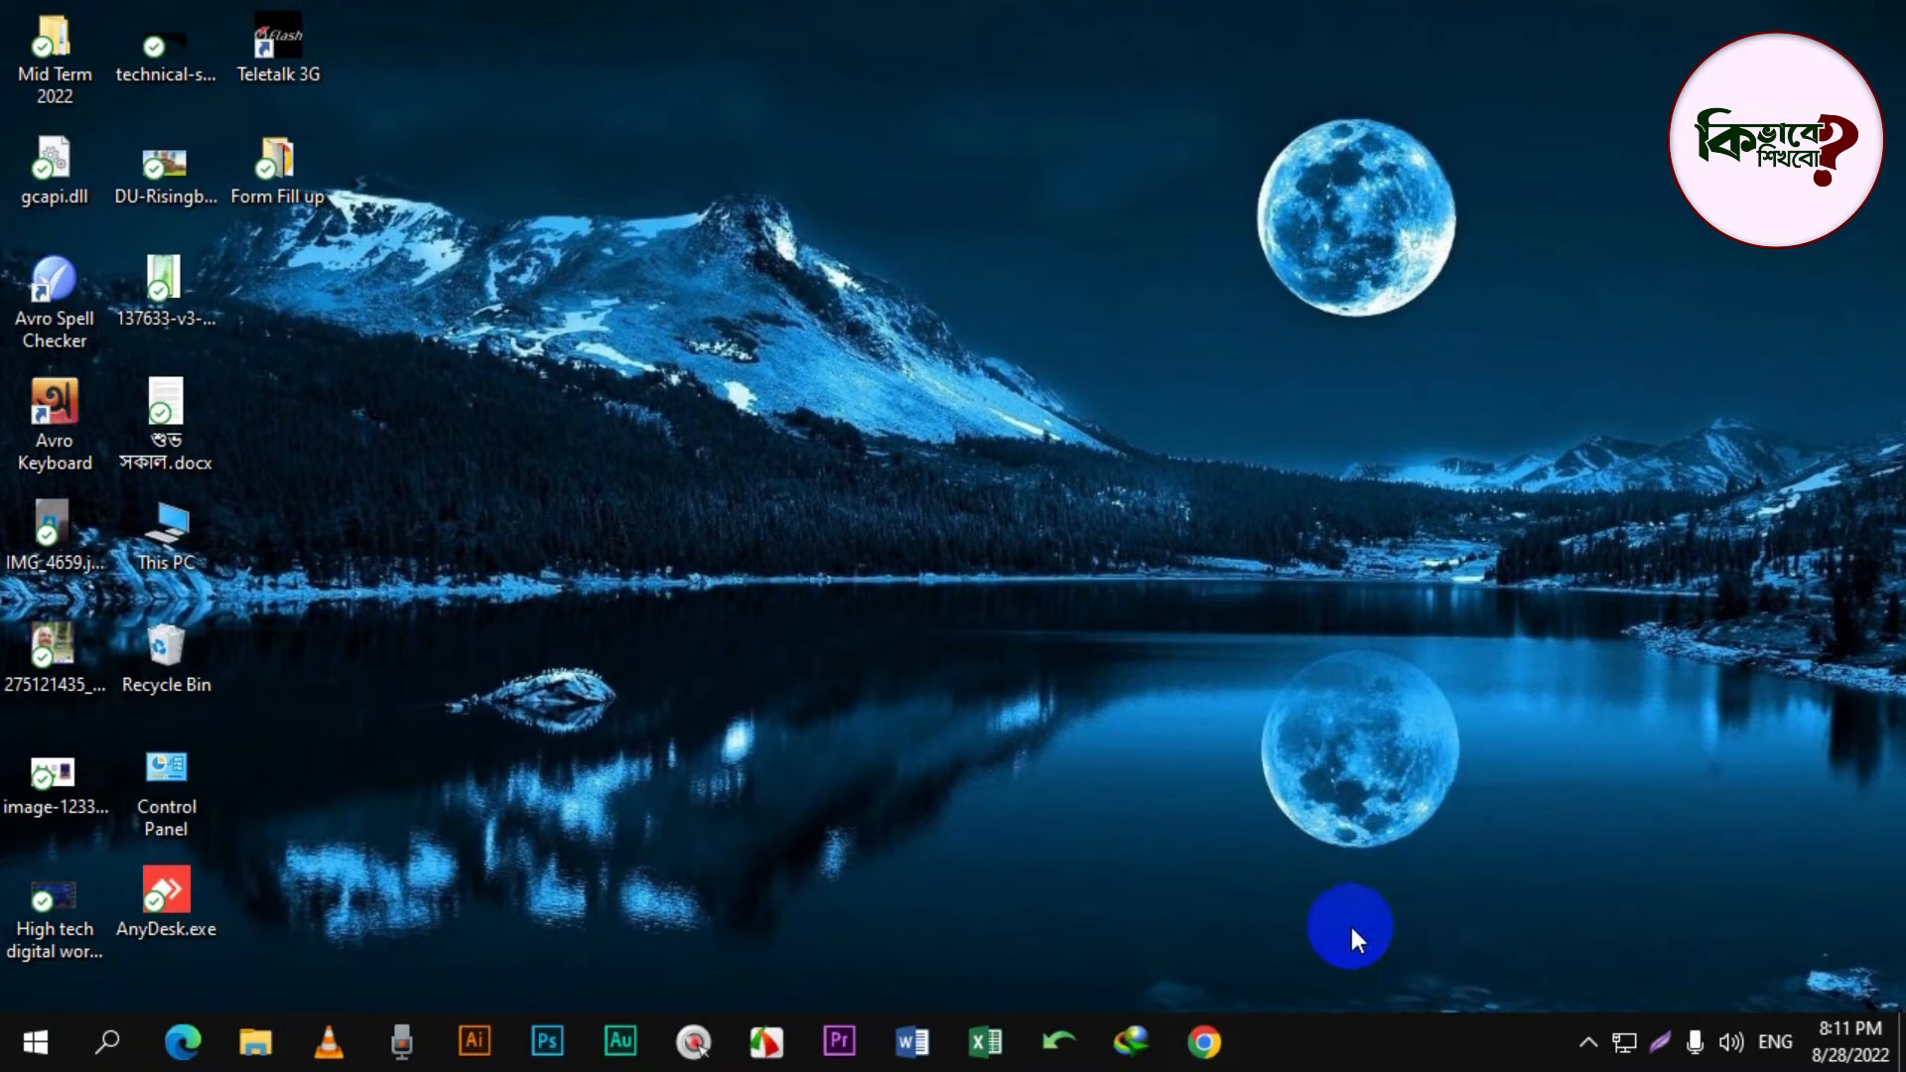
- Open Task Manager from the taskbar's options and maximize its window
{"action": "right_click", "coordinate": [1333, 1054]}
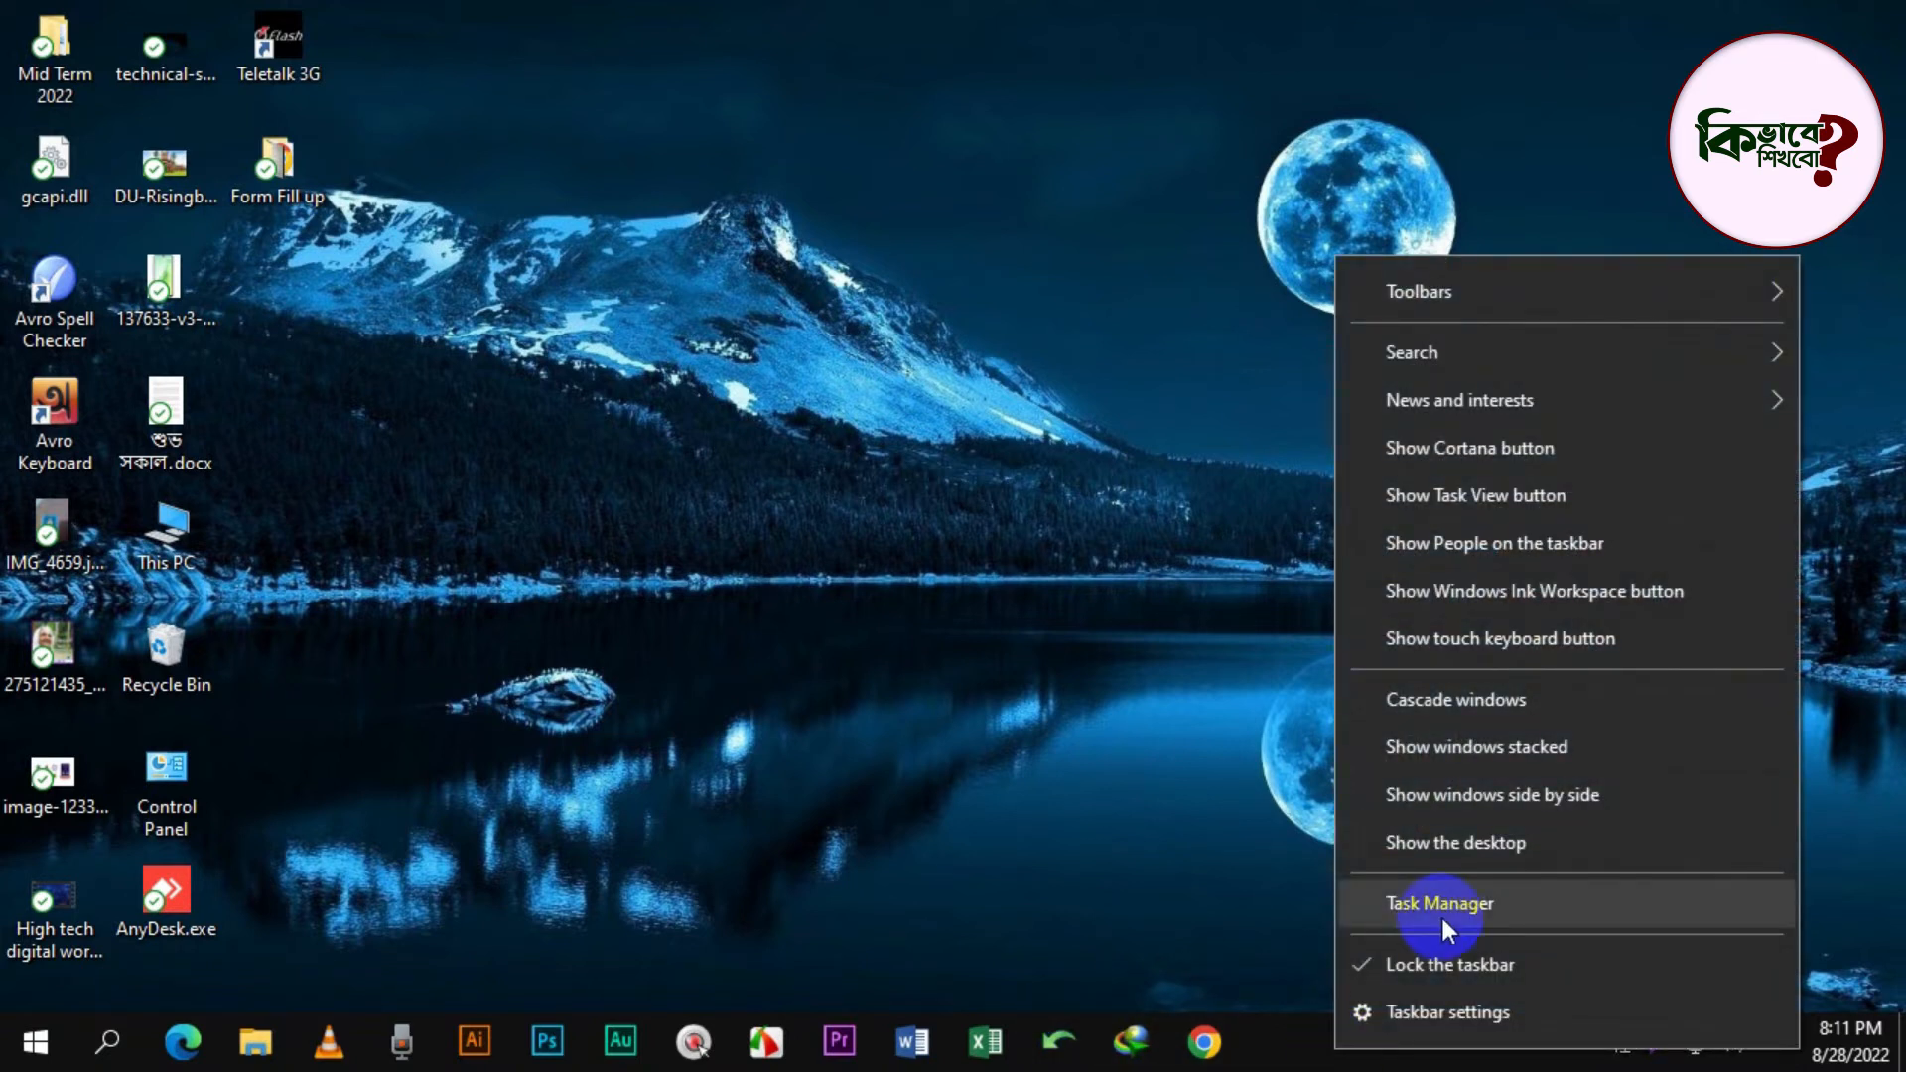
{"action": "left_click", "coordinate": [1437, 903]}
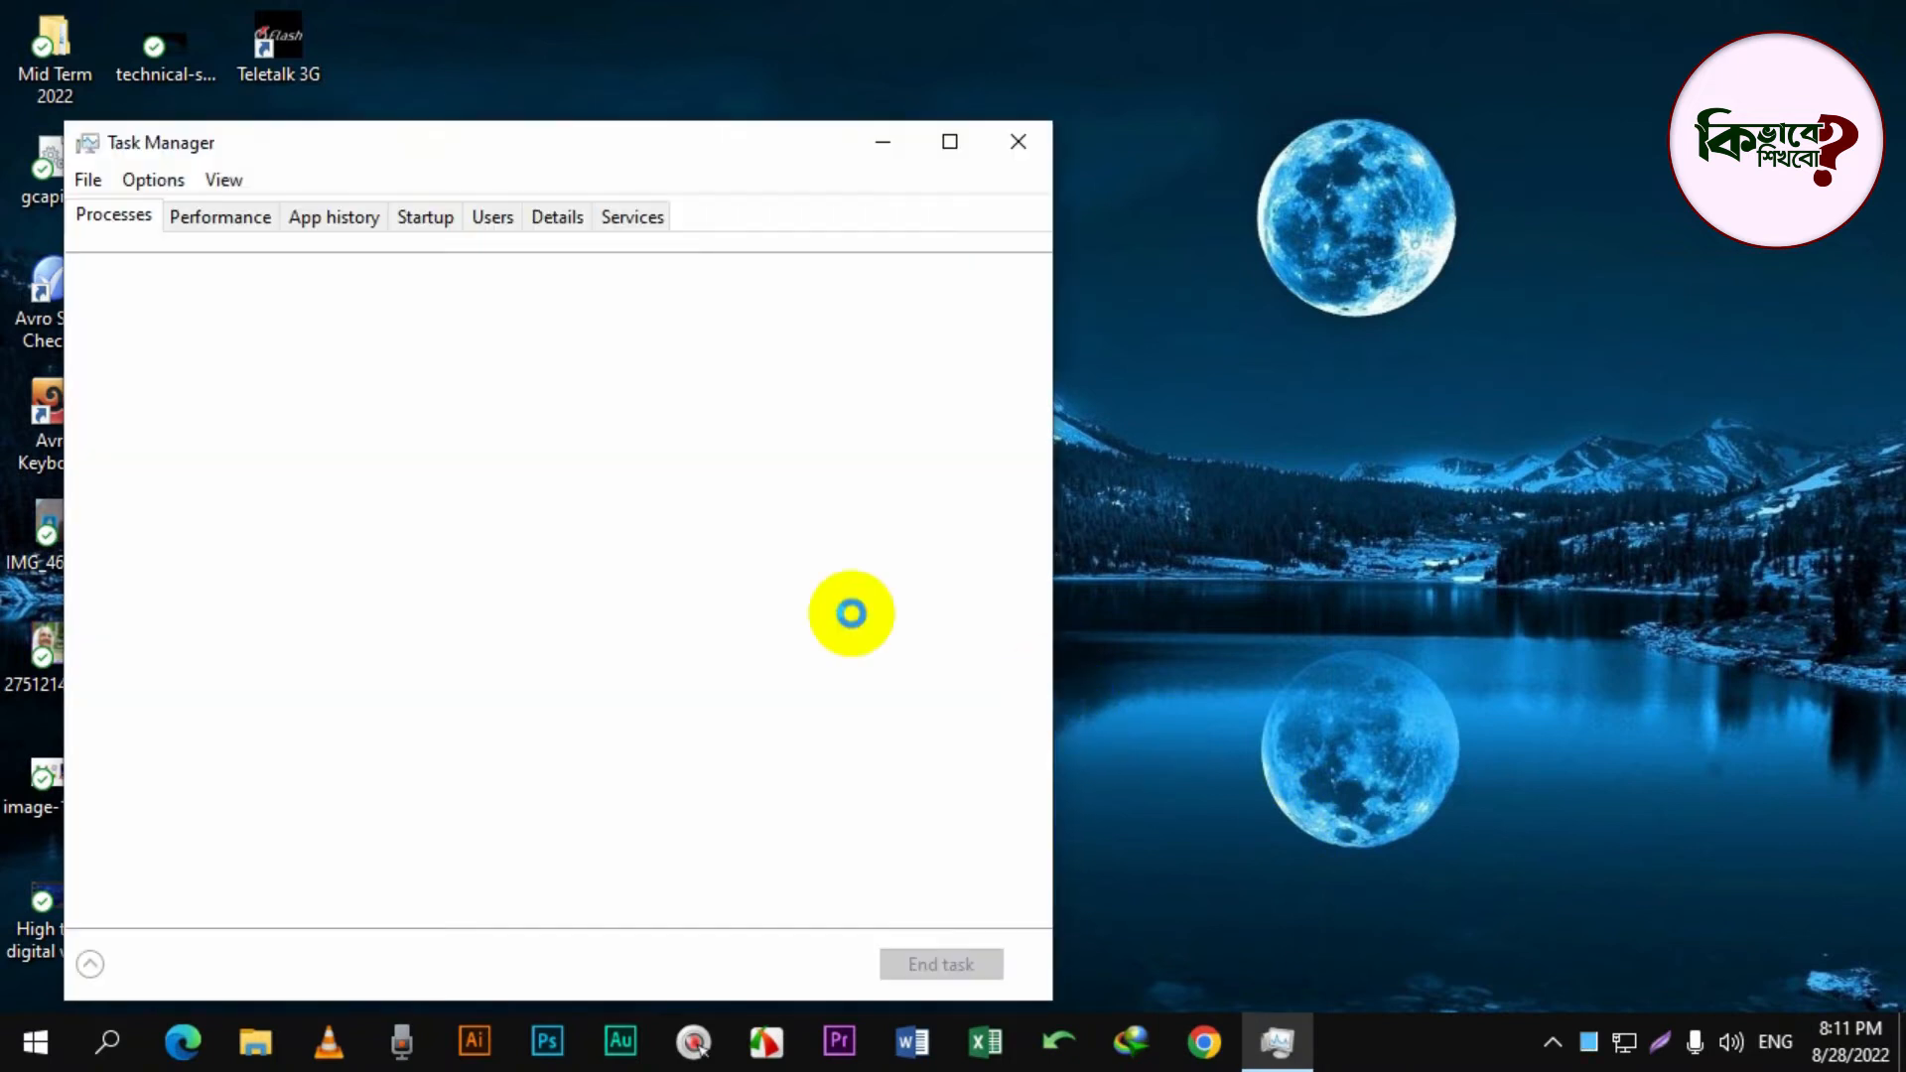
{"action": "left_click", "coordinate": [949, 142]}
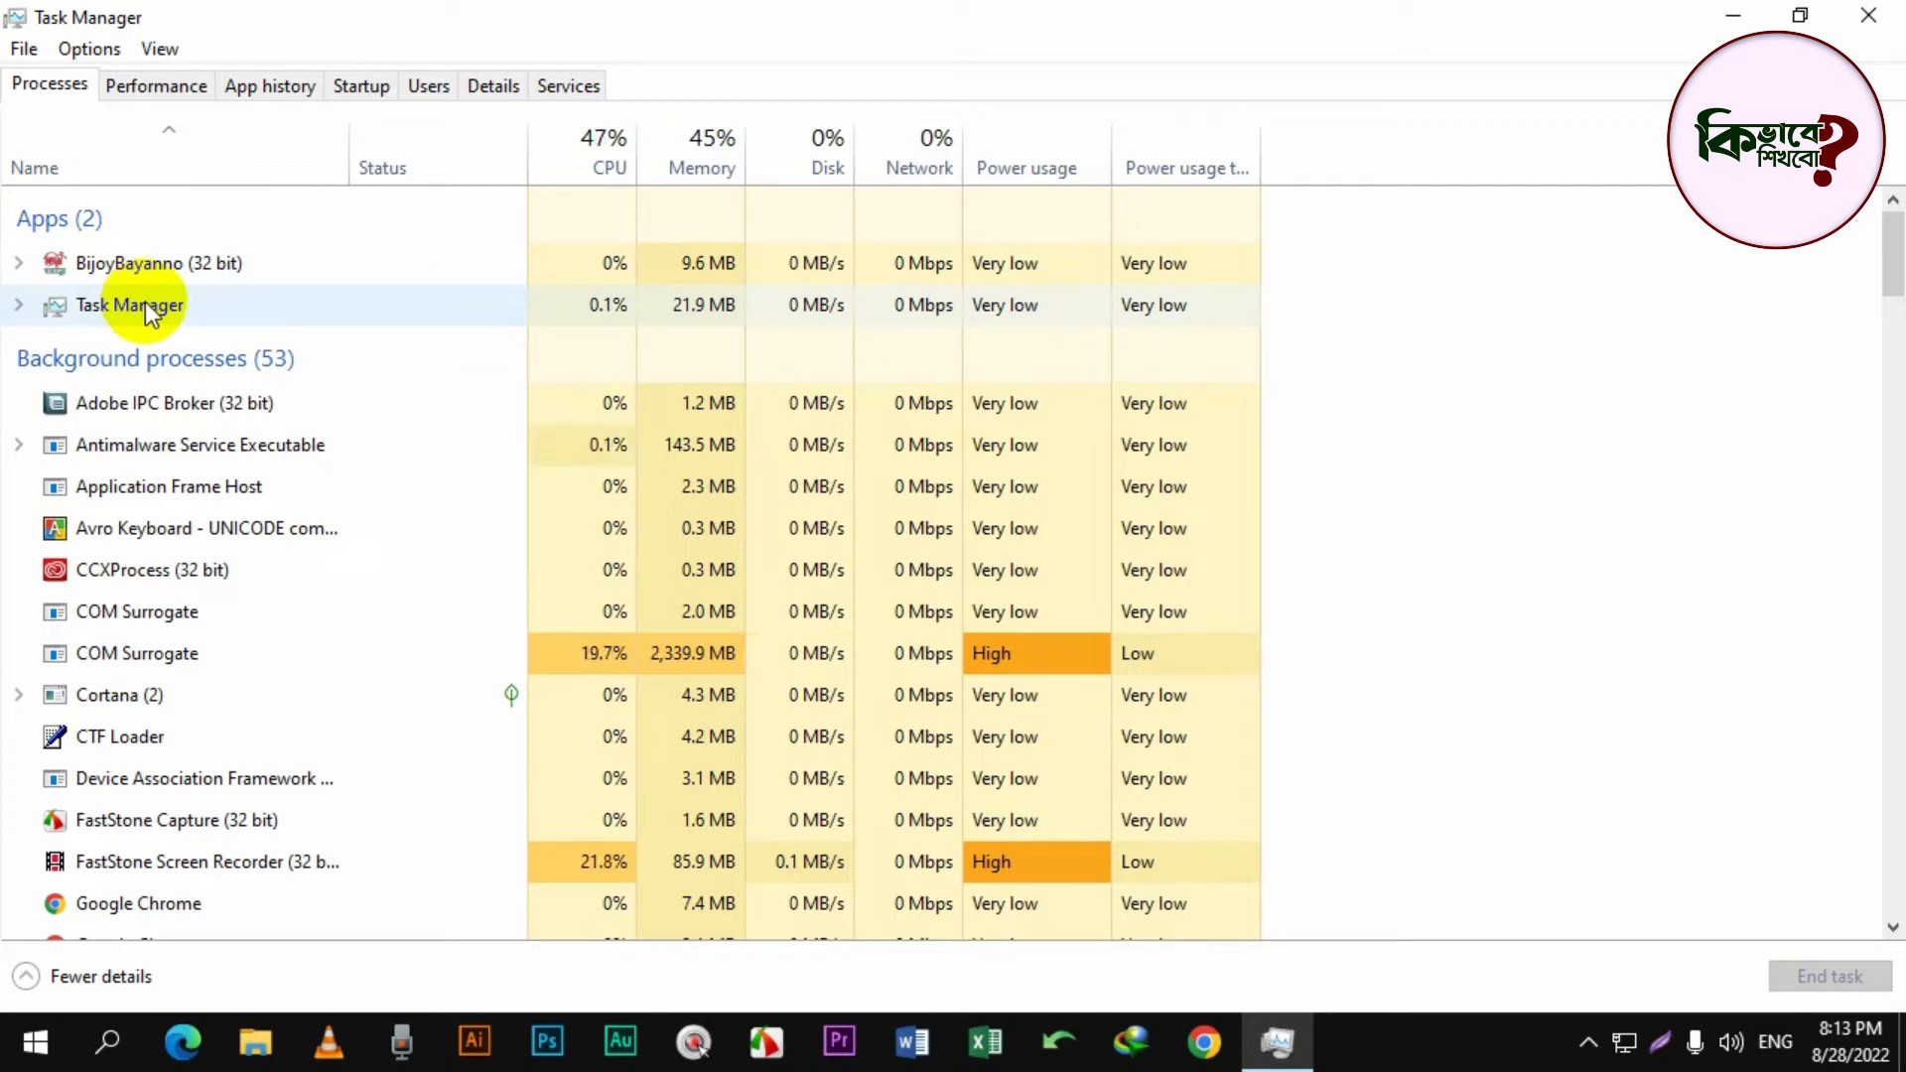
- Start Microsoft Word, leave it minimized, and end its task from Task Manager's list of running apps
{"action": "left_click", "coordinate": [911, 1041]}
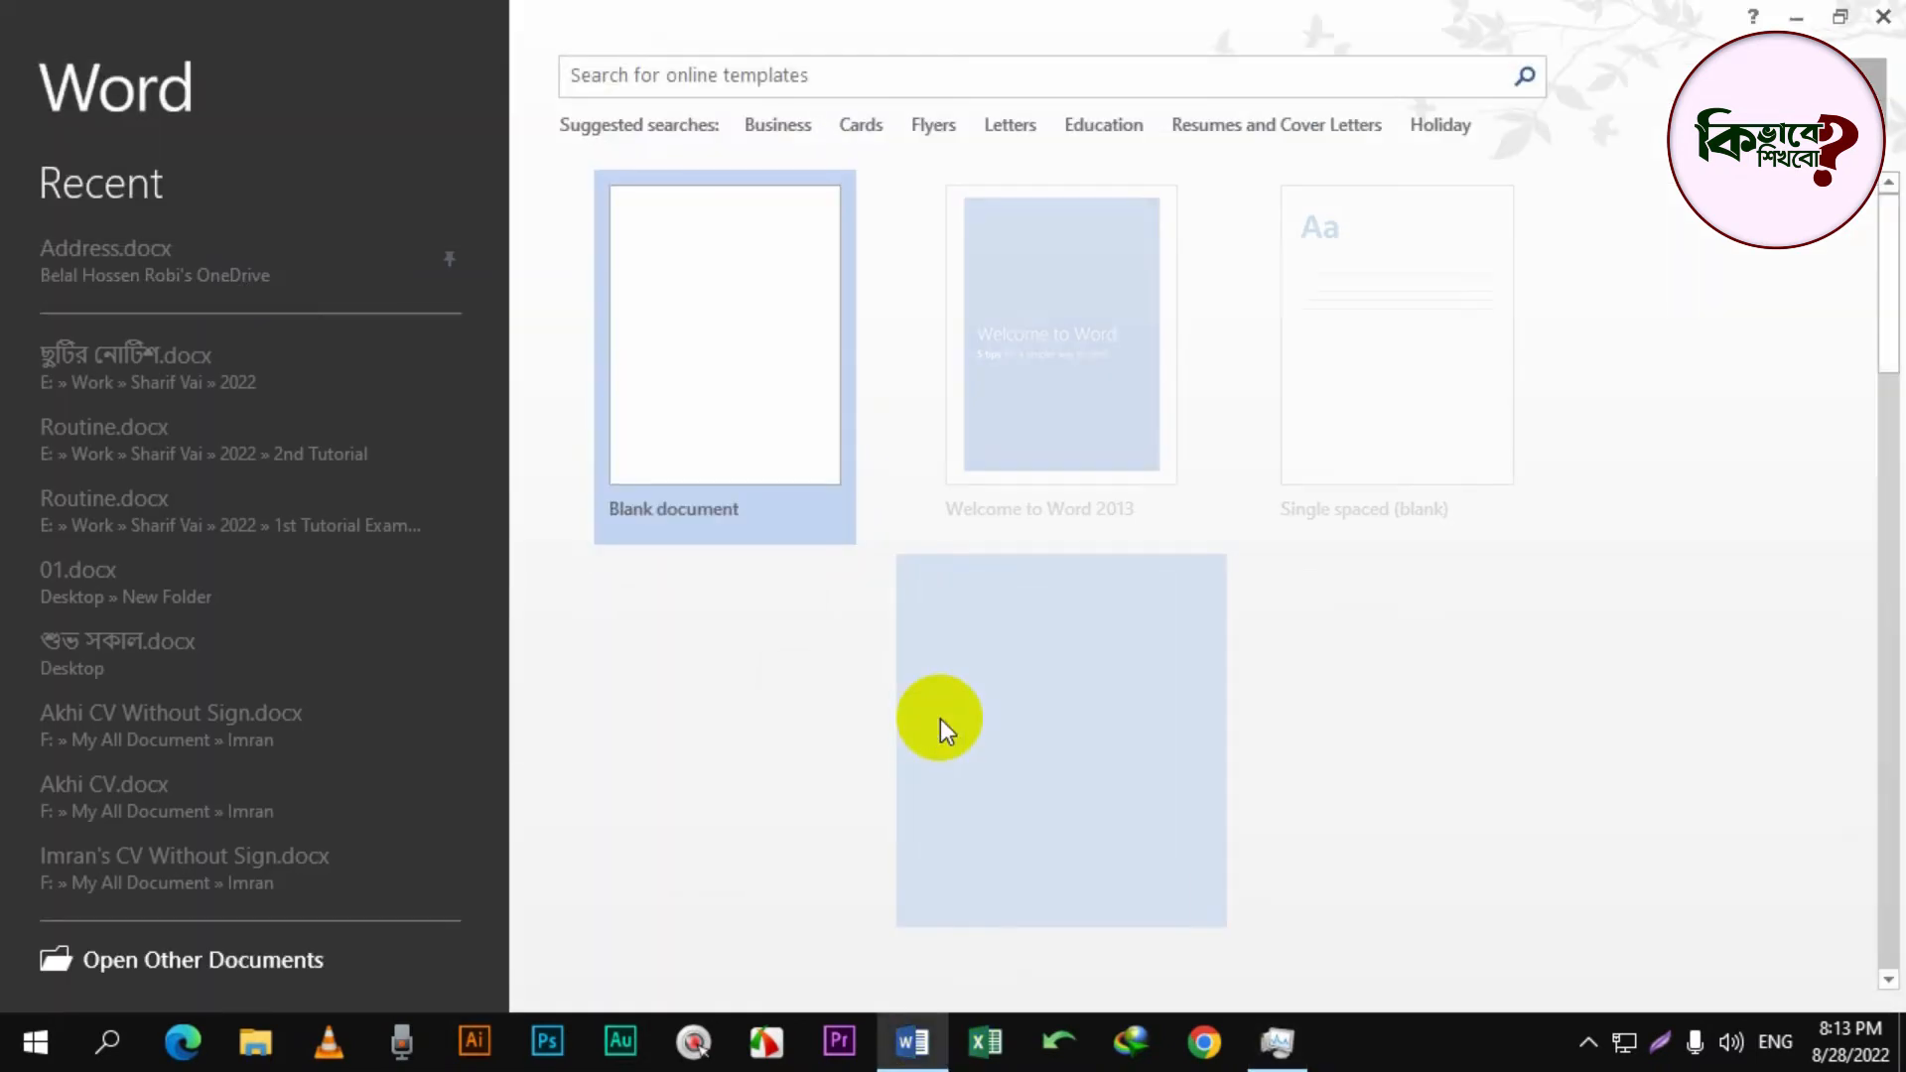
{"action": "left_click", "coordinate": [1796, 18]}
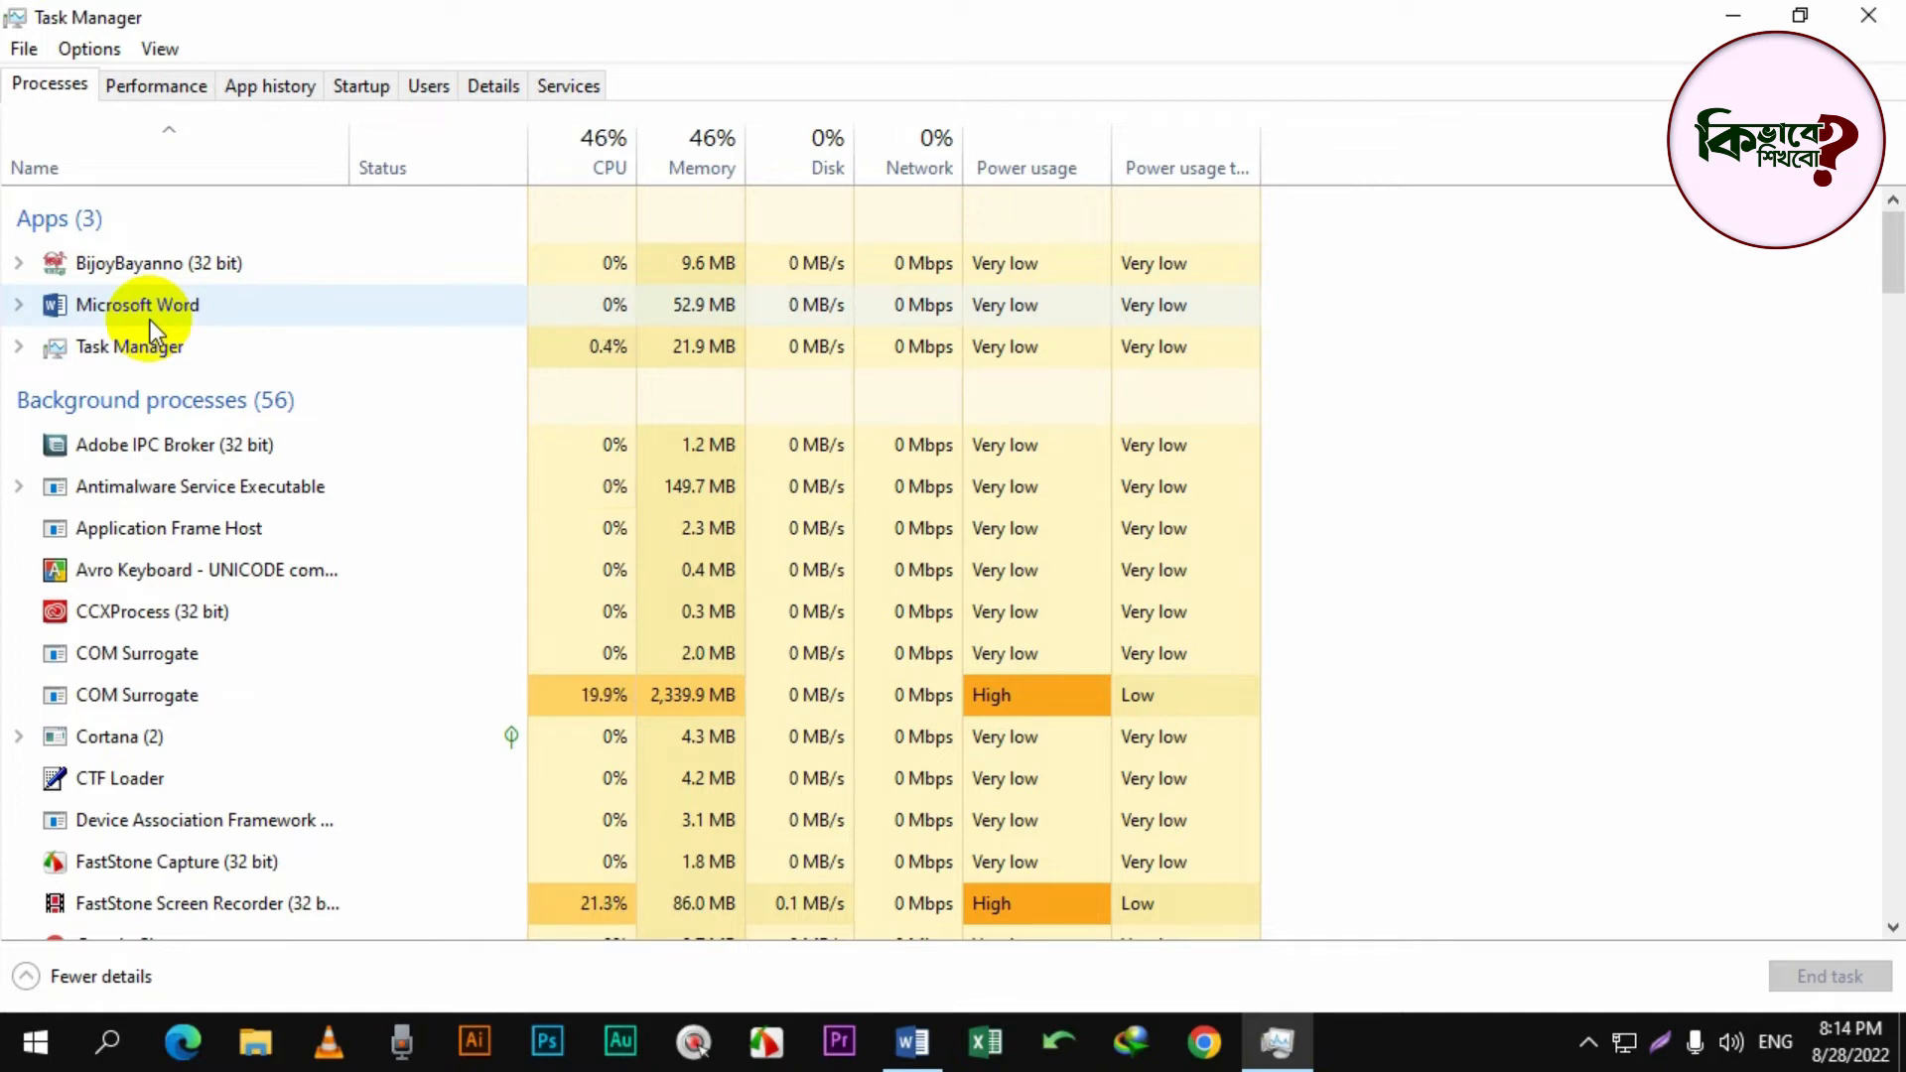
{"action": "right_click", "coordinate": [189, 319]}
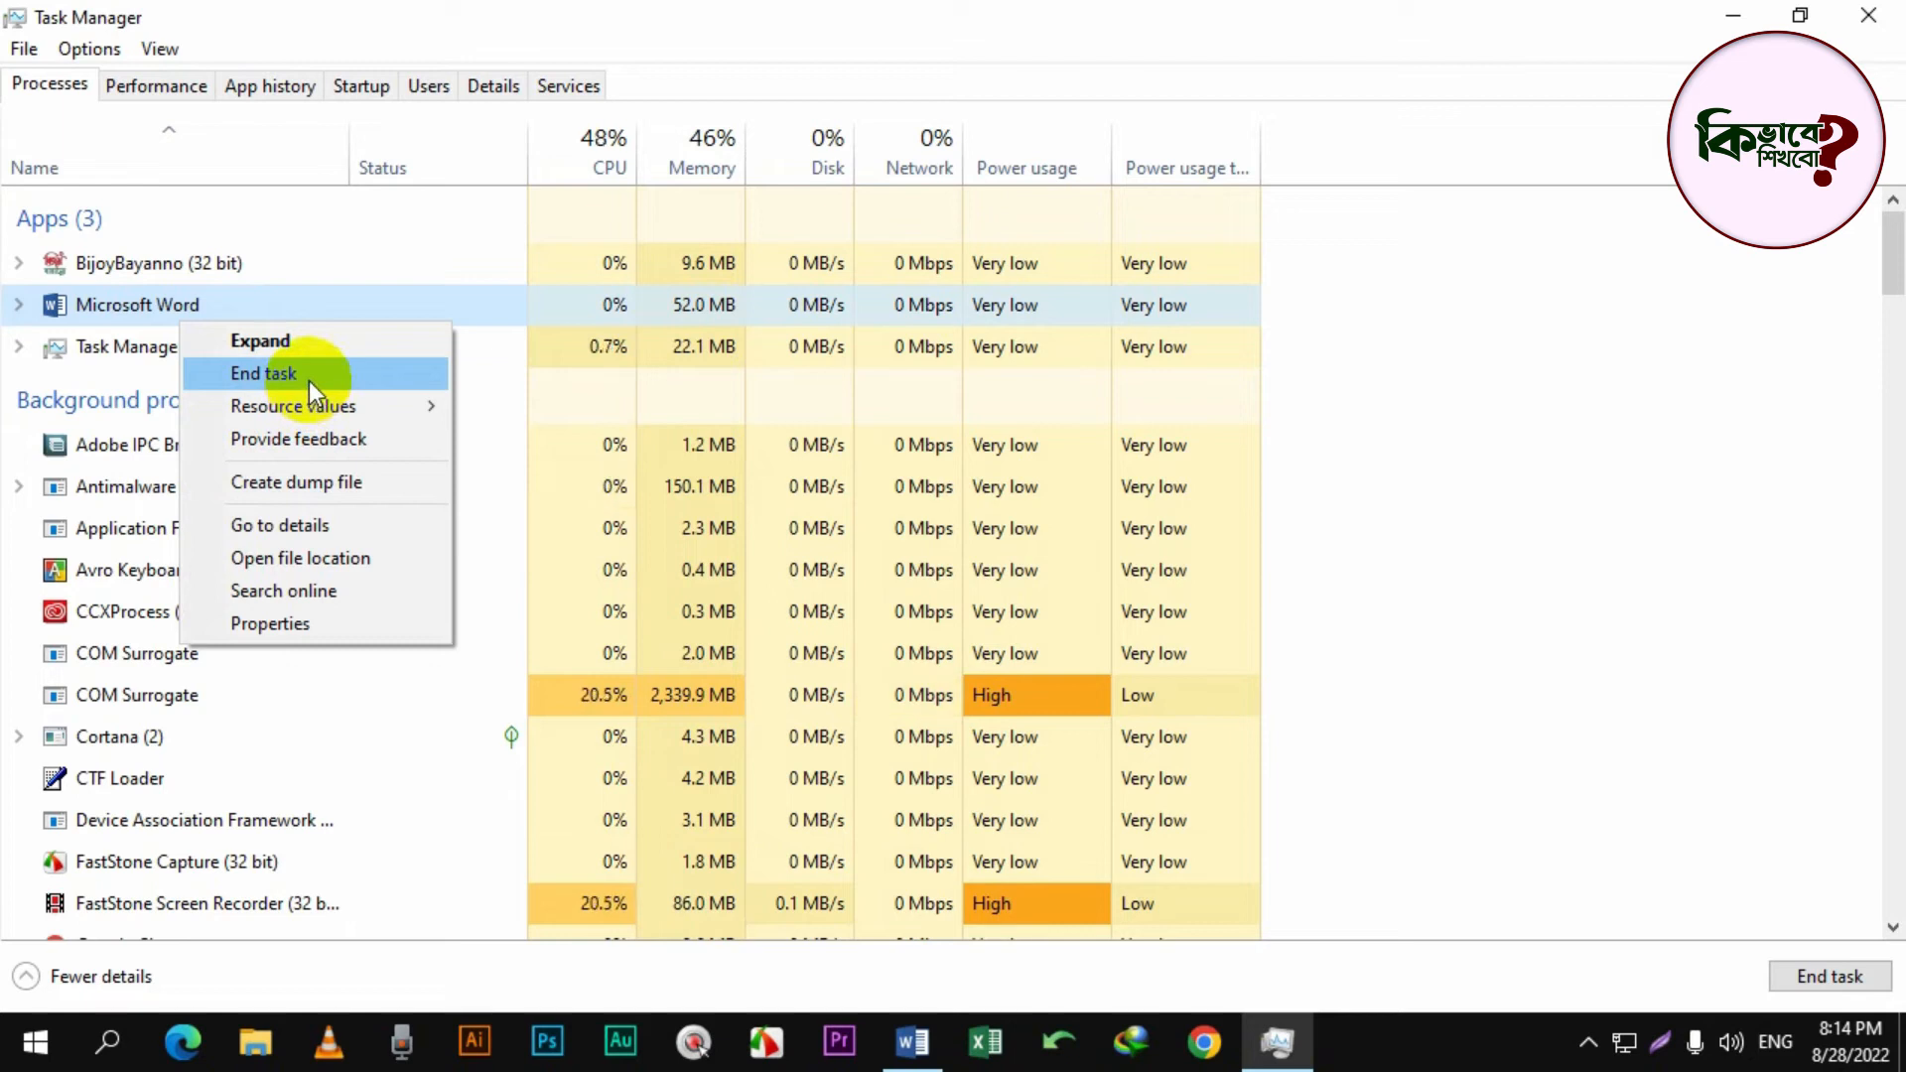
{"action": "left_click", "coordinate": [307, 378]}
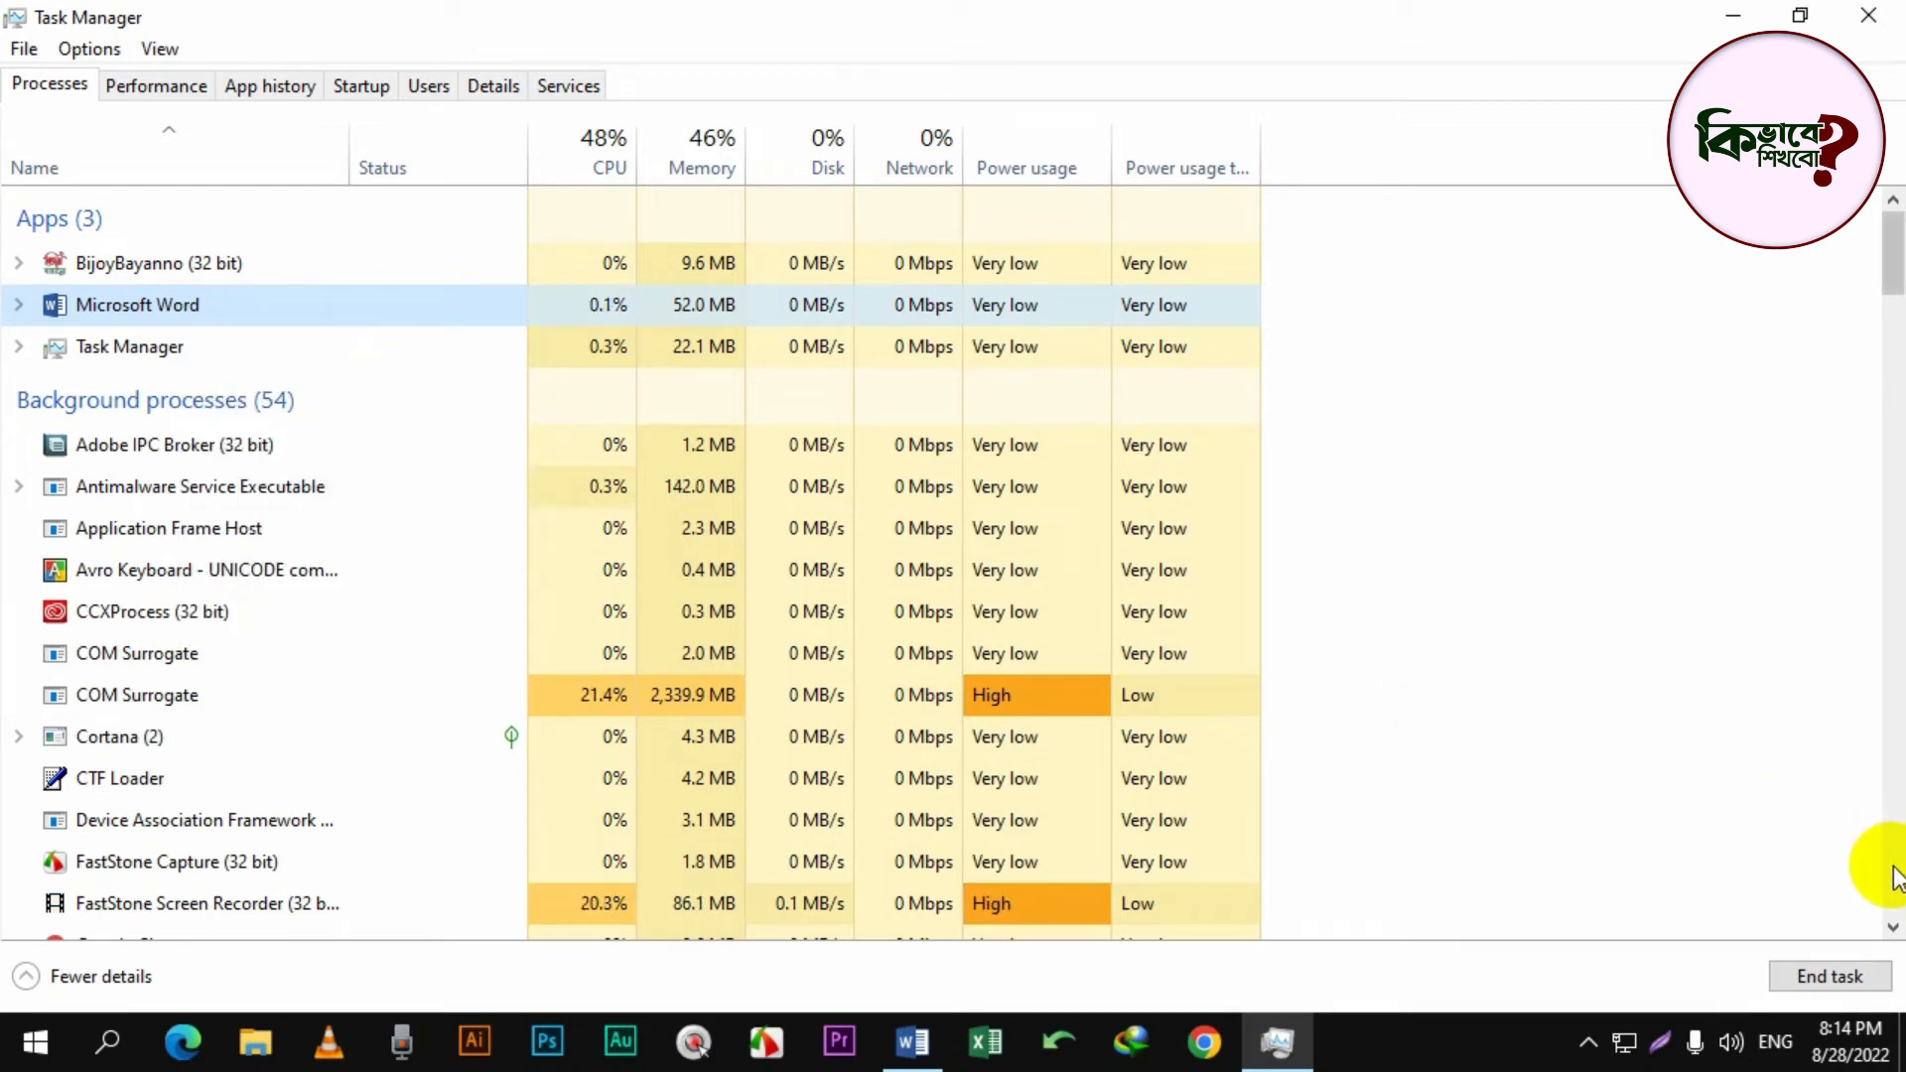
{"action": "left_click", "coordinate": [1831, 977]}
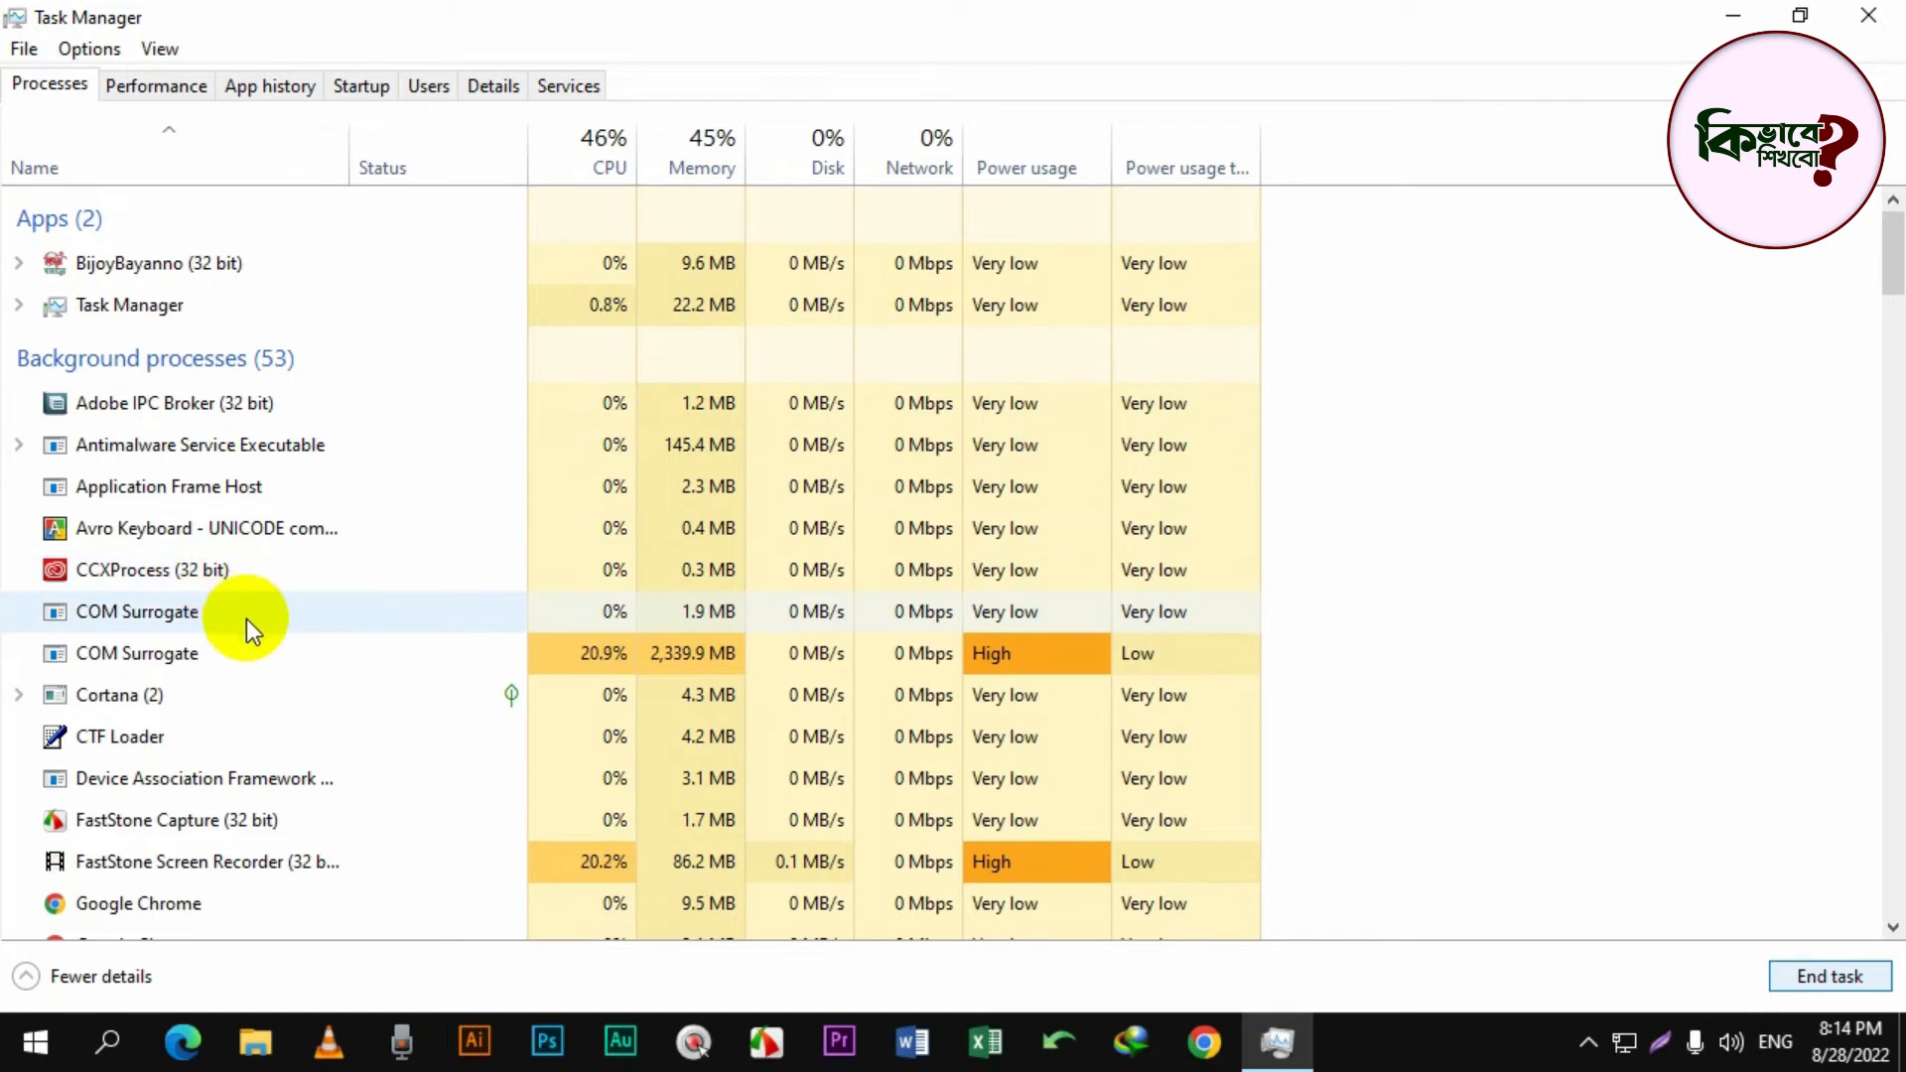
- Examine the background processes and their resource usage, selecting the second COM Surrogate process
{"action": "left_click", "coordinate": [192, 644]}
{"action": "scroll", "coordinate": [191, 638], "scroll_direction": "down", "scroll_amount": 2}
{"action": "scroll", "coordinate": [199, 685], "scroll_direction": "down", "scroll_amount": 3}
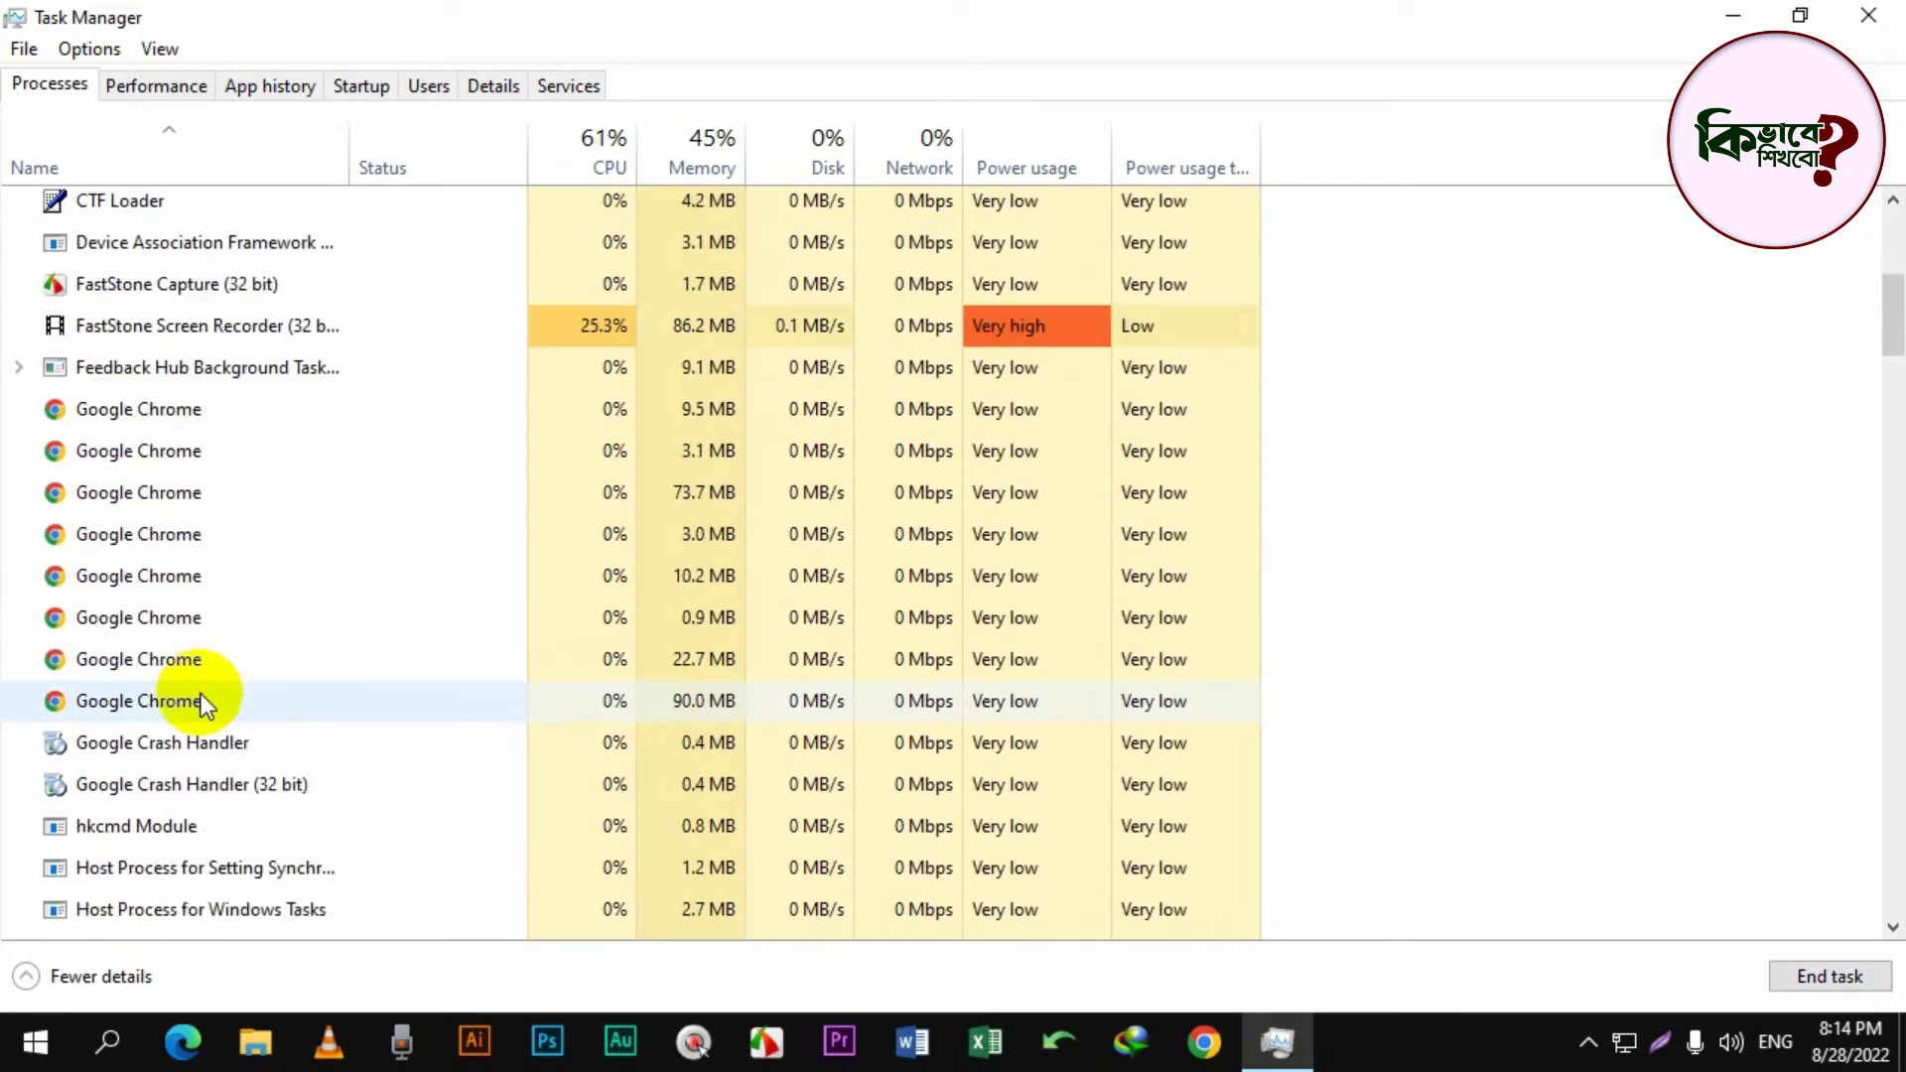
{"action": "scroll", "coordinate": [207, 693], "scroll_direction": "up", "scroll_amount": 3}
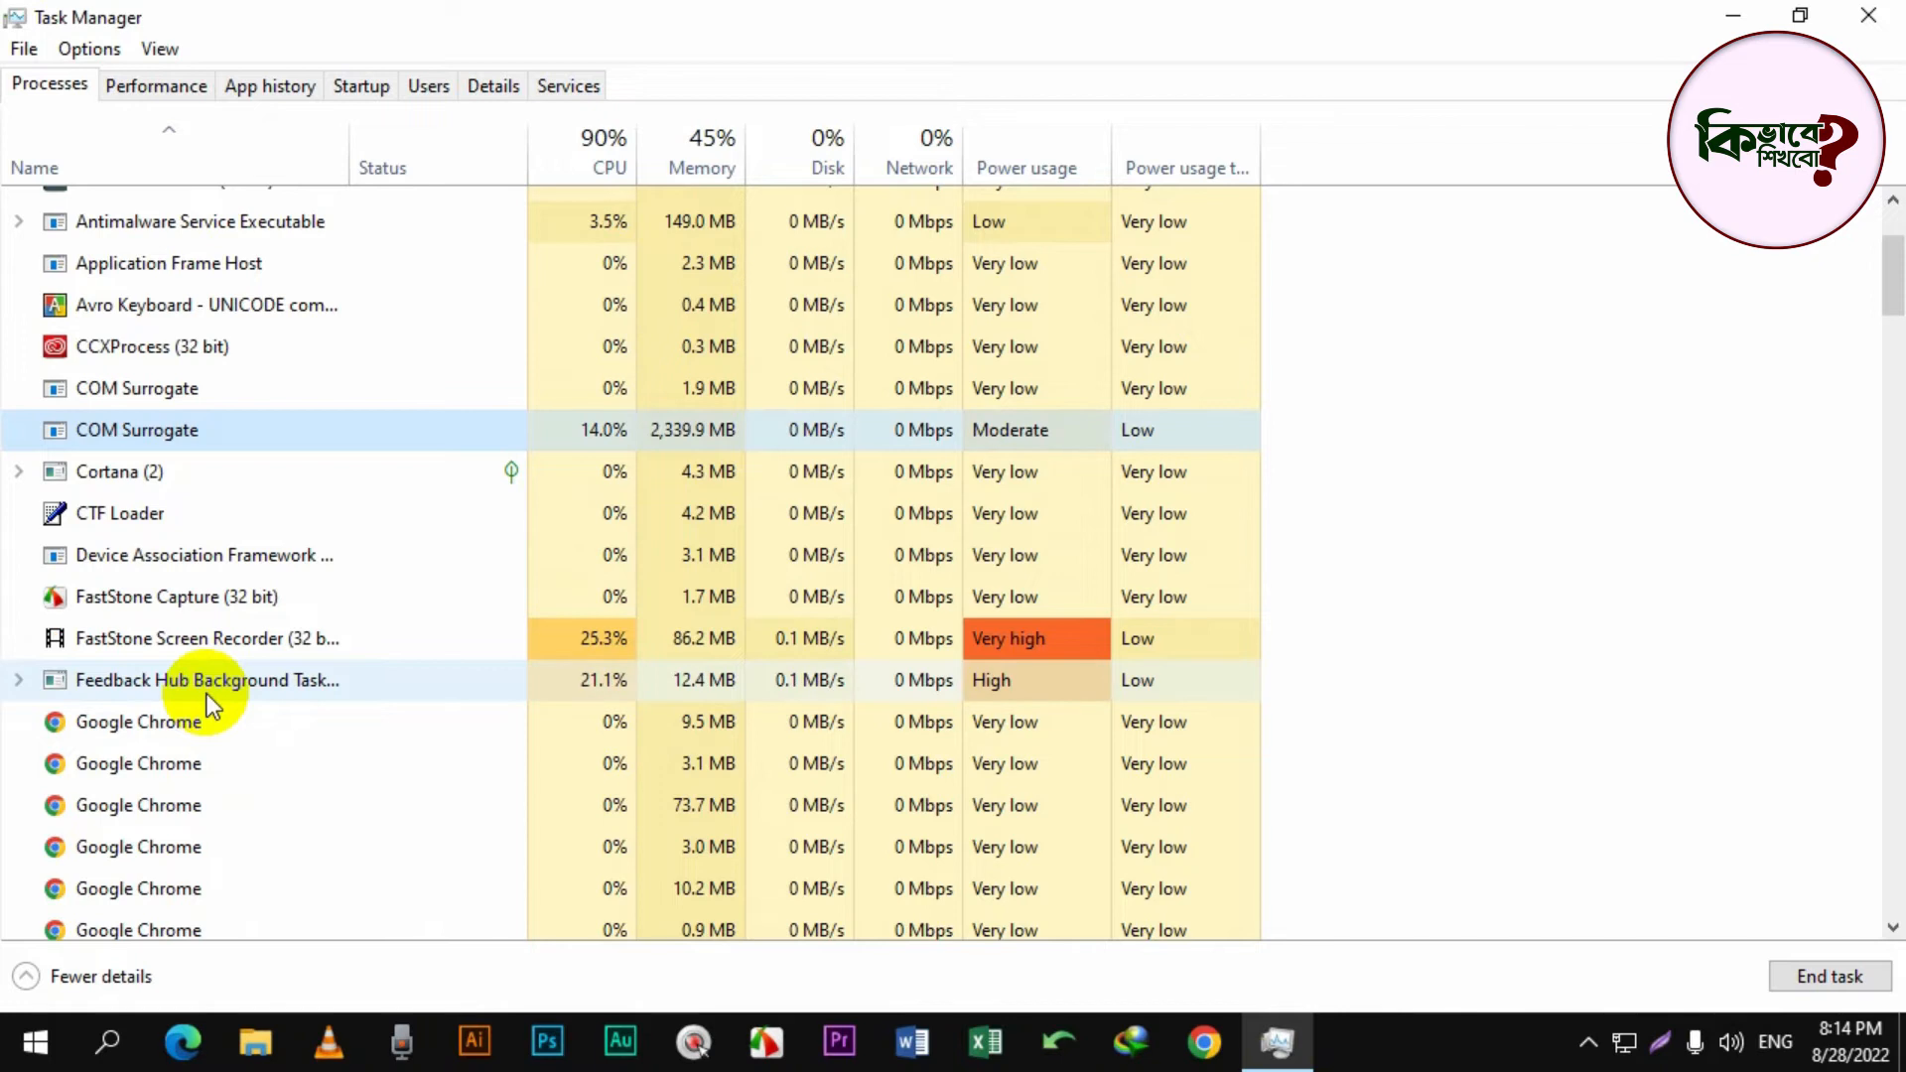
{"action": "scroll", "coordinate": [208, 695], "scroll_direction": "up", "scroll_amount": 3}
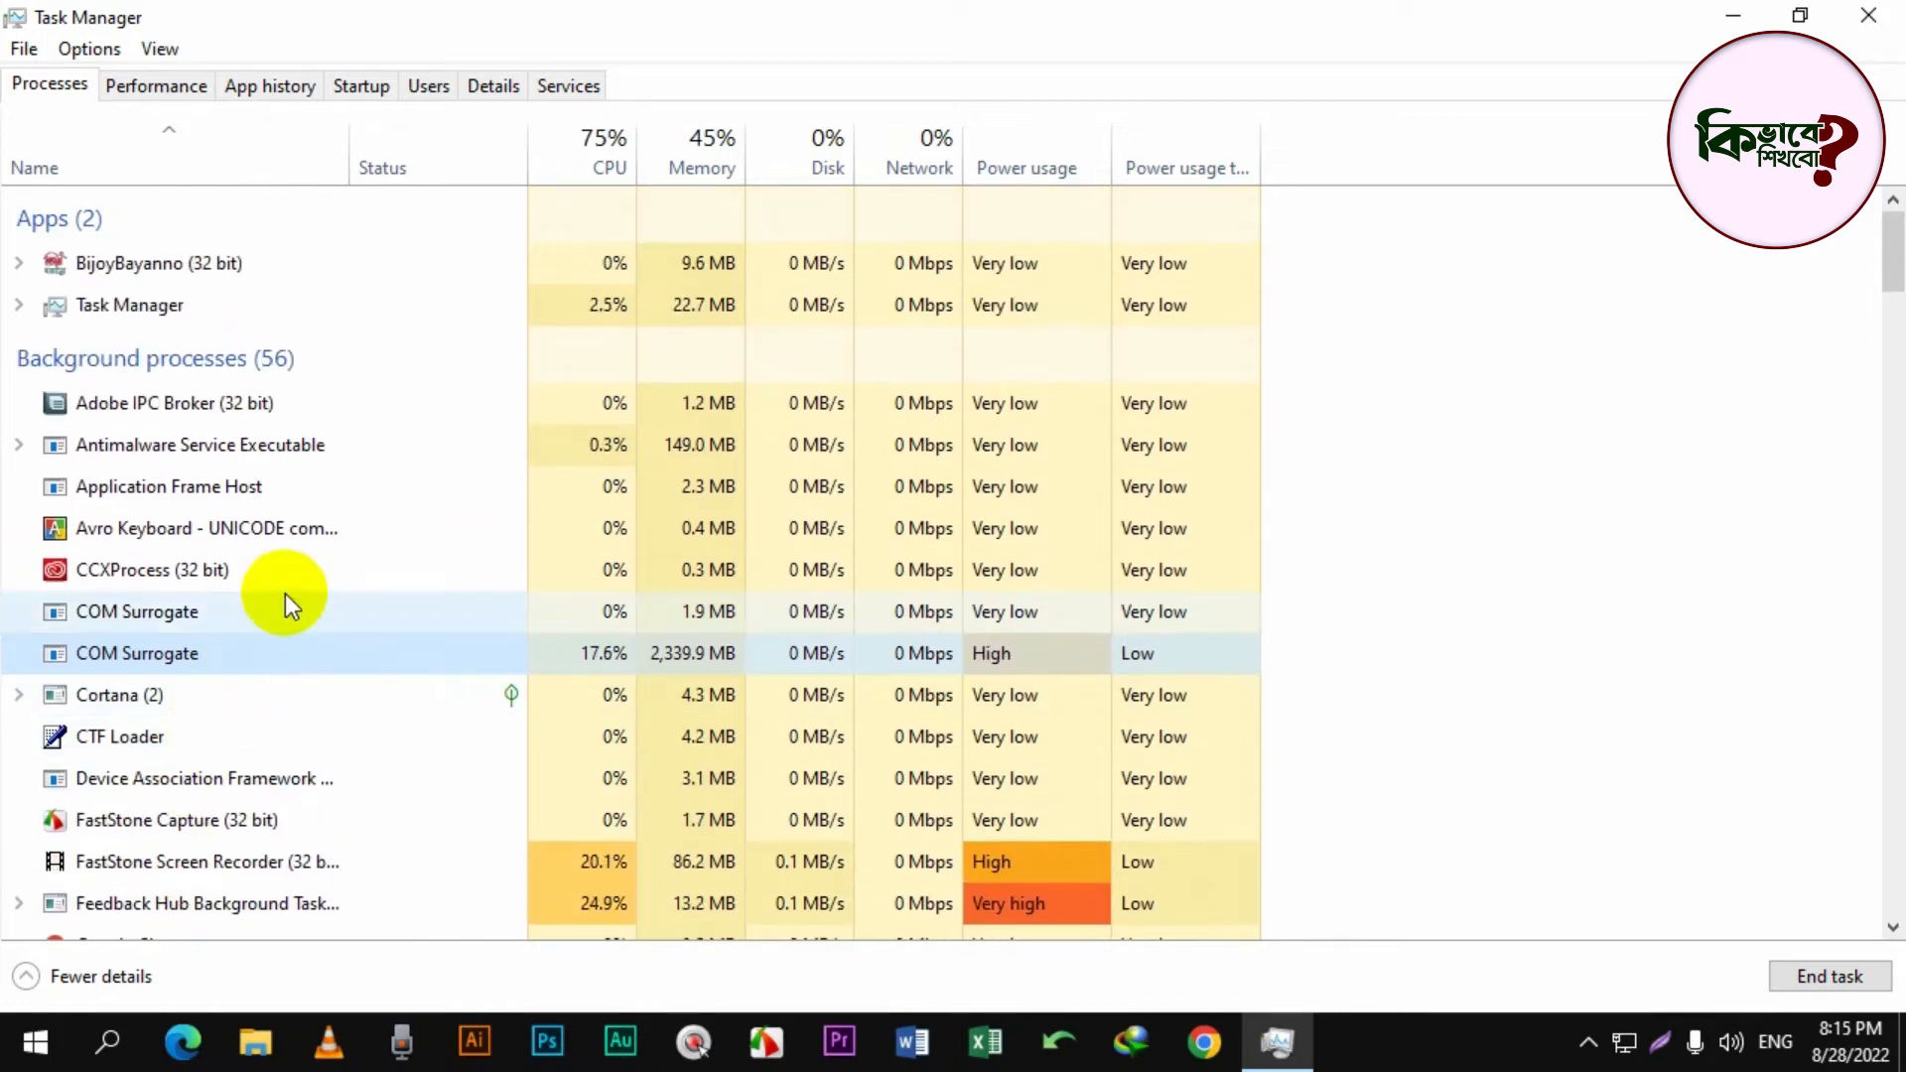
- Review the performance graphs and details for CPU, Memory, Disk 0, Disk 1 and Ethernet
{"action": "left_click", "coordinate": [175, 87]}
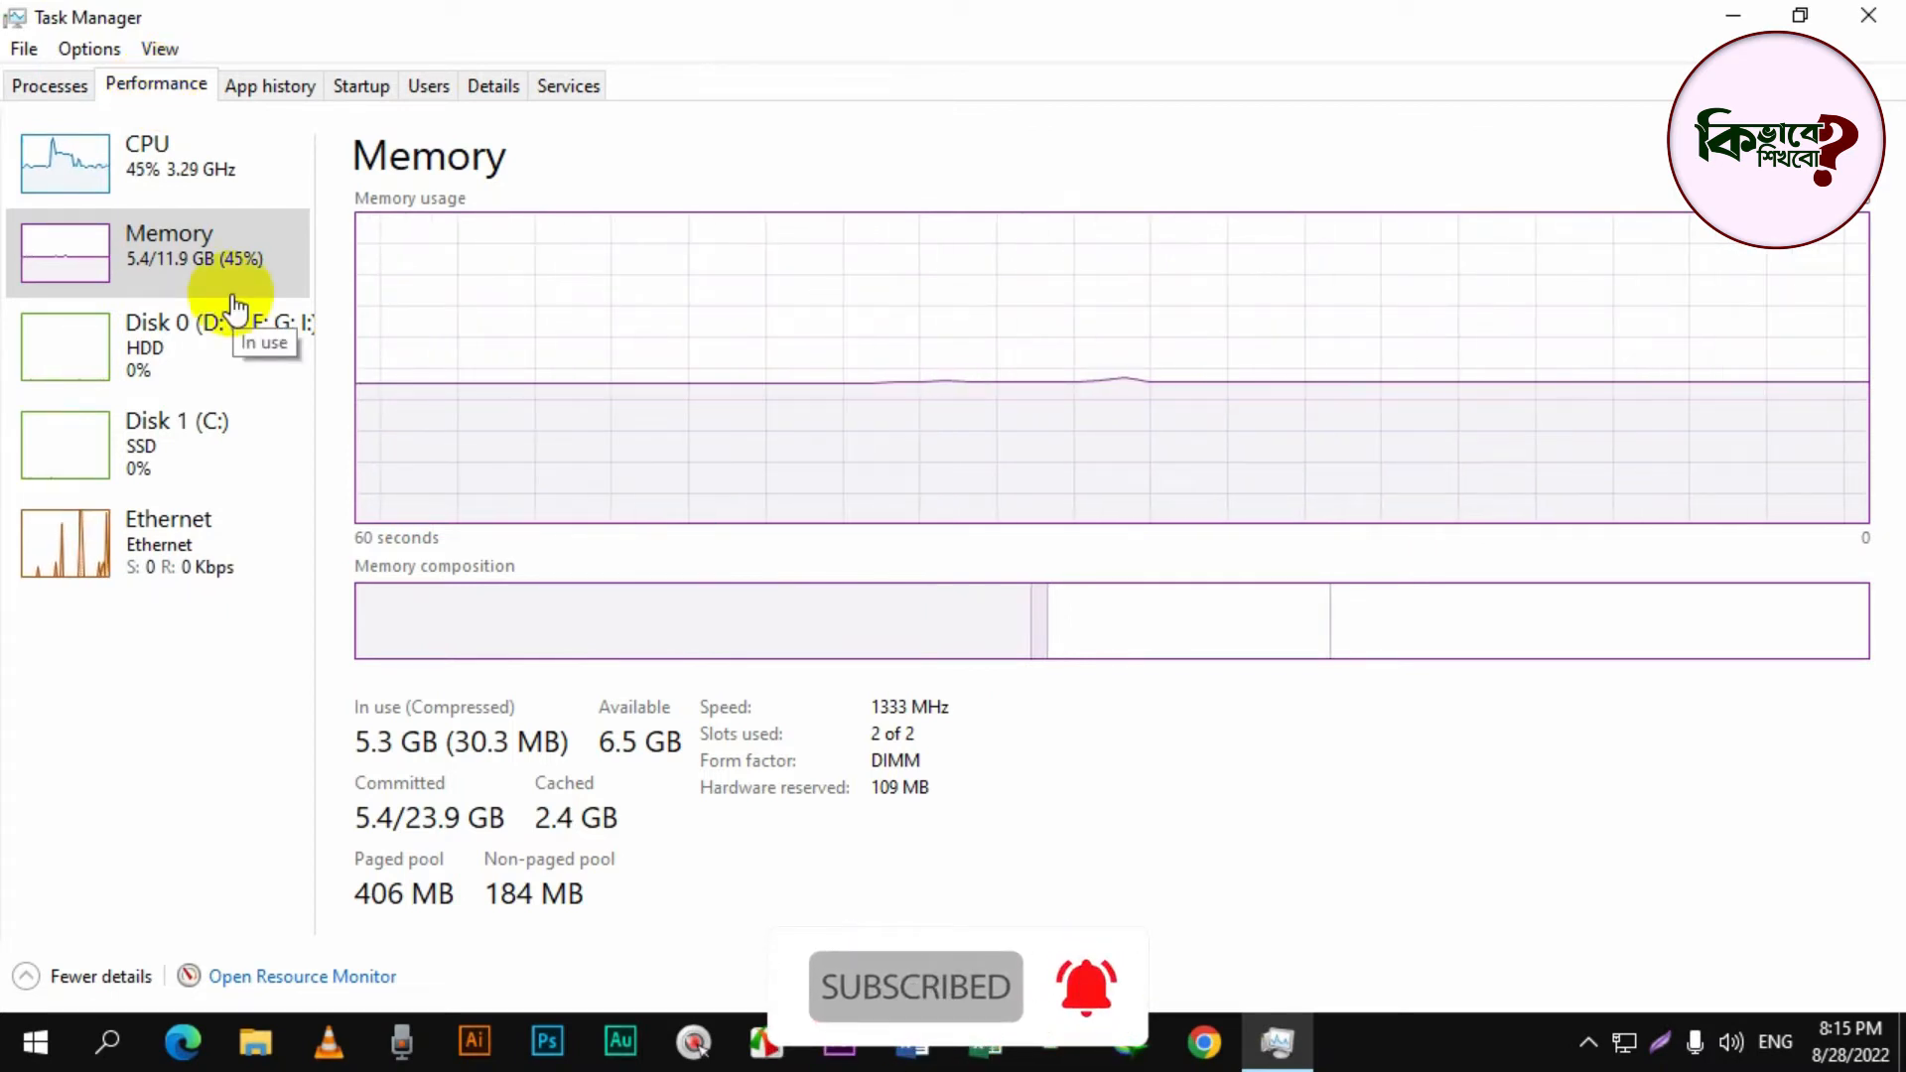
{"action": "left_click", "coordinate": [166, 187]}
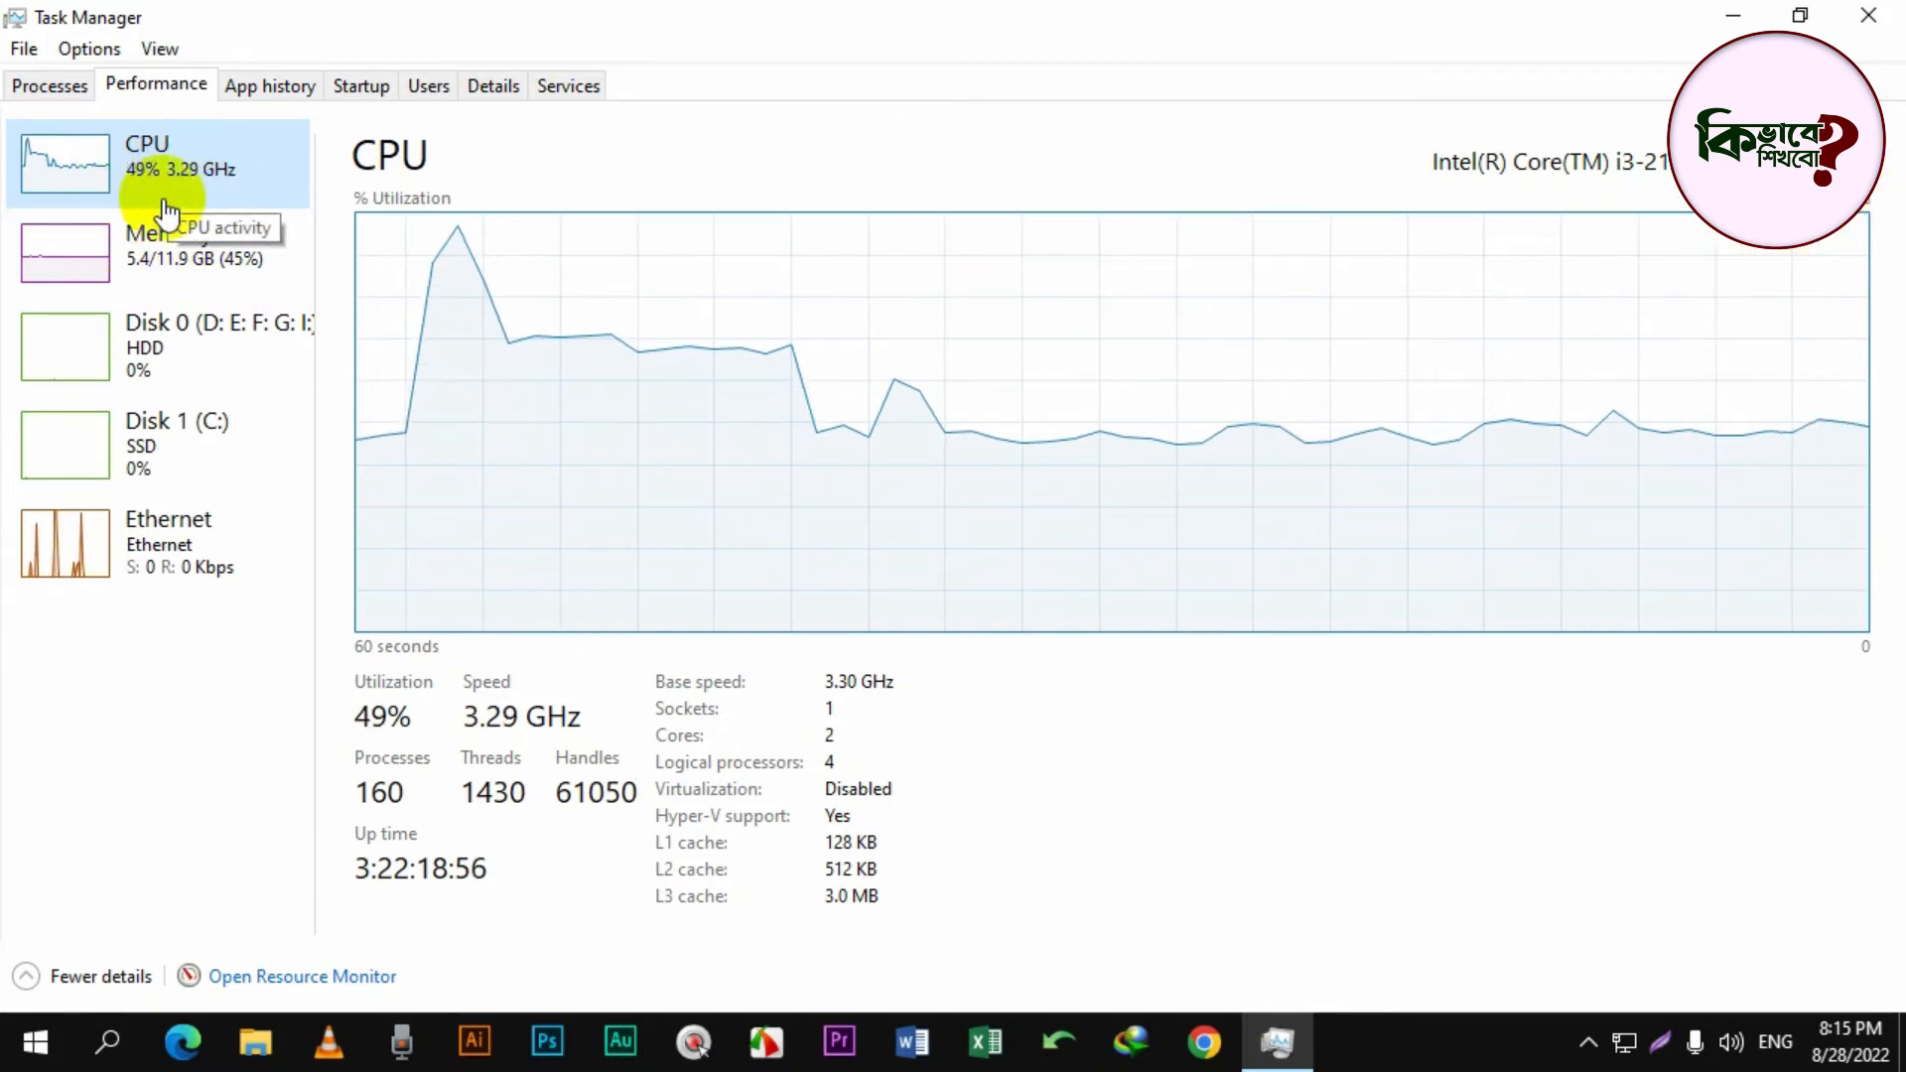
{"action": "left_click", "coordinate": [194, 266]}
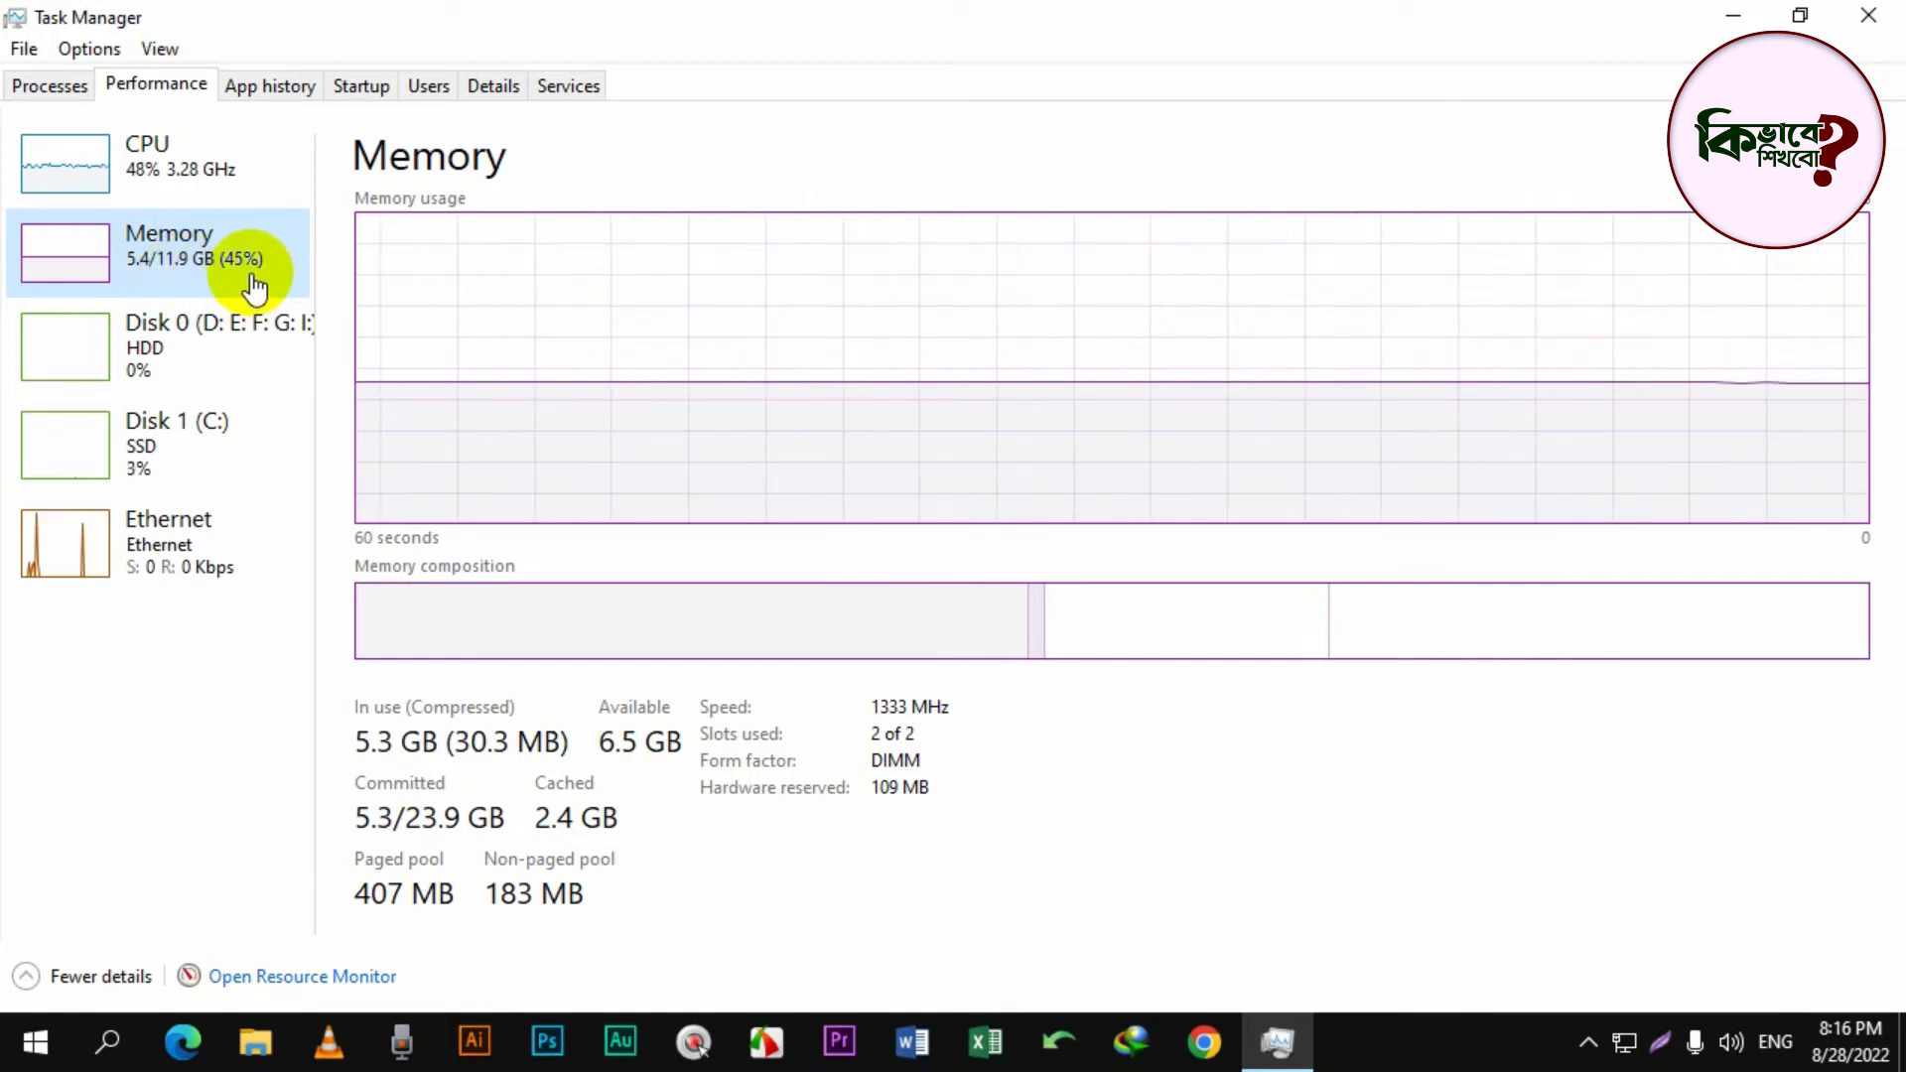
{"action": "left_click", "coordinate": [195, 366]}
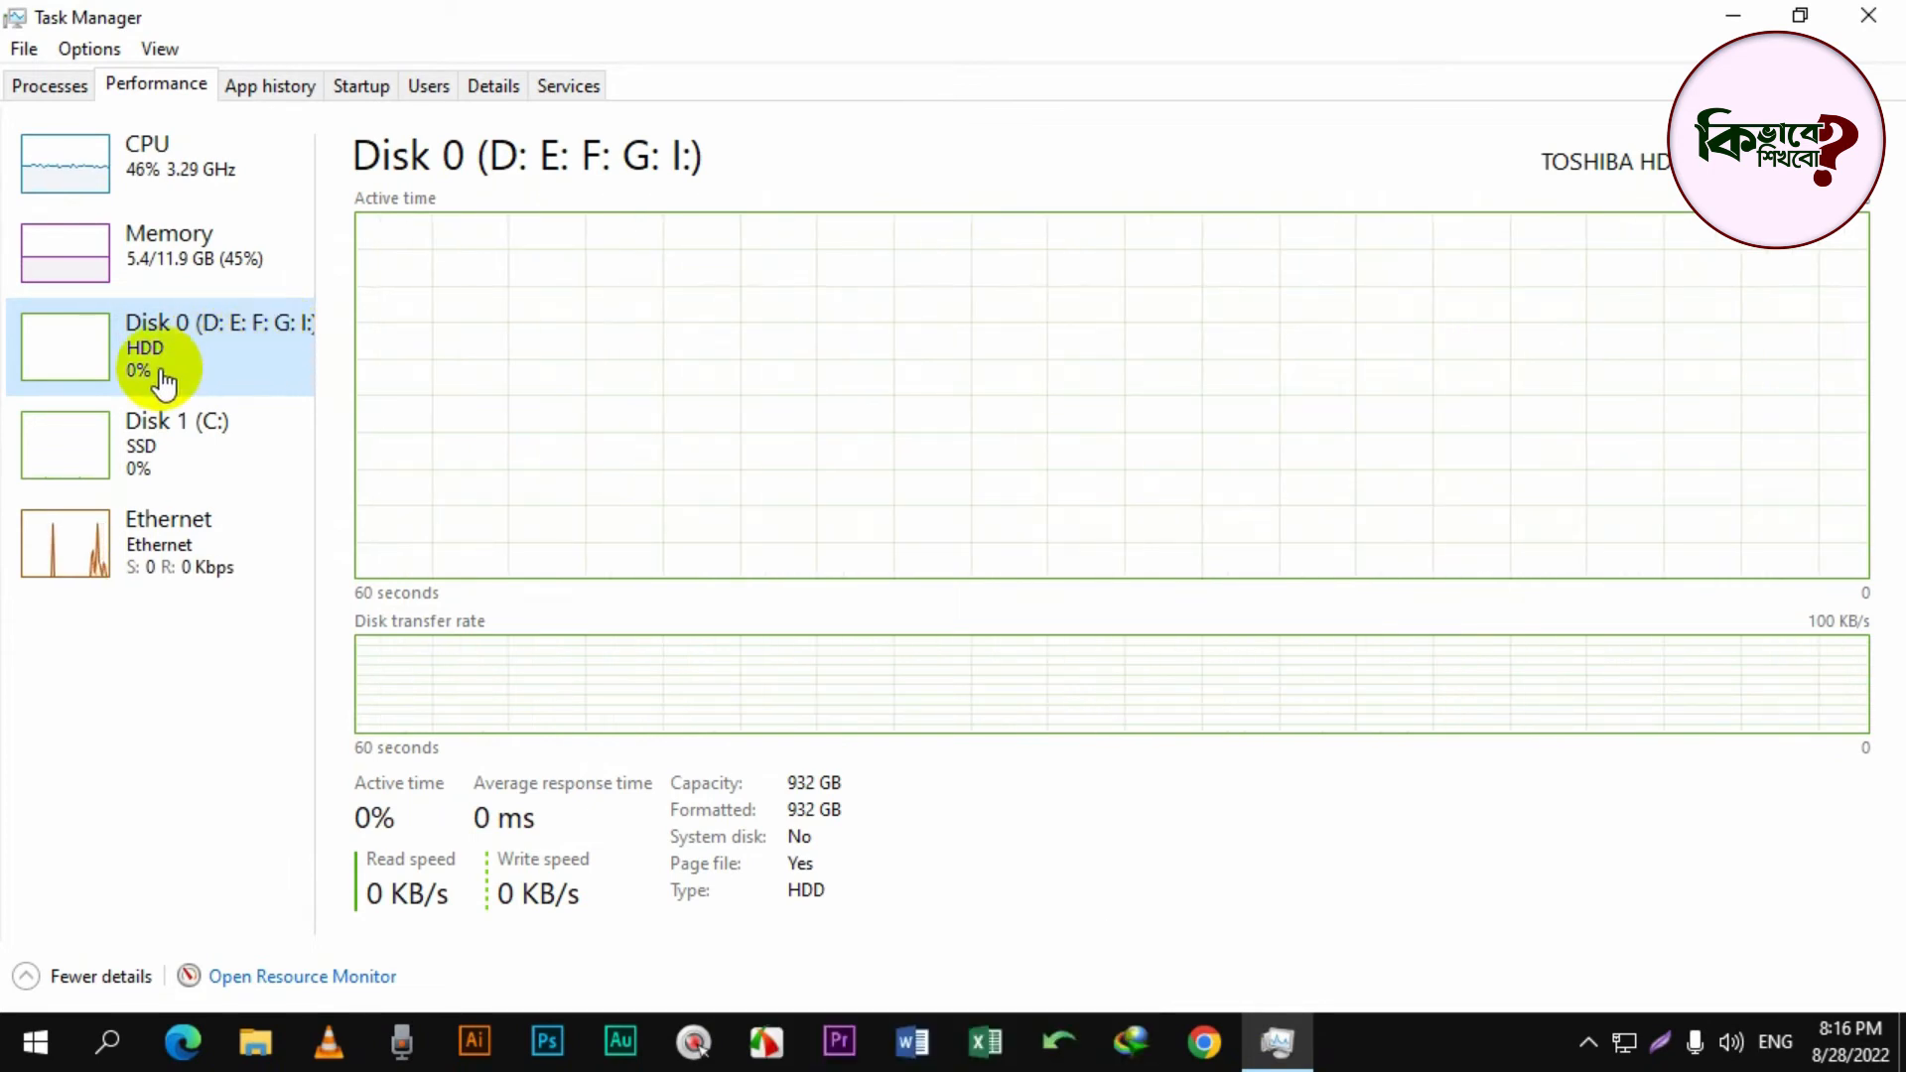
{"action": "left_click", "coordinate": [98, 458]}
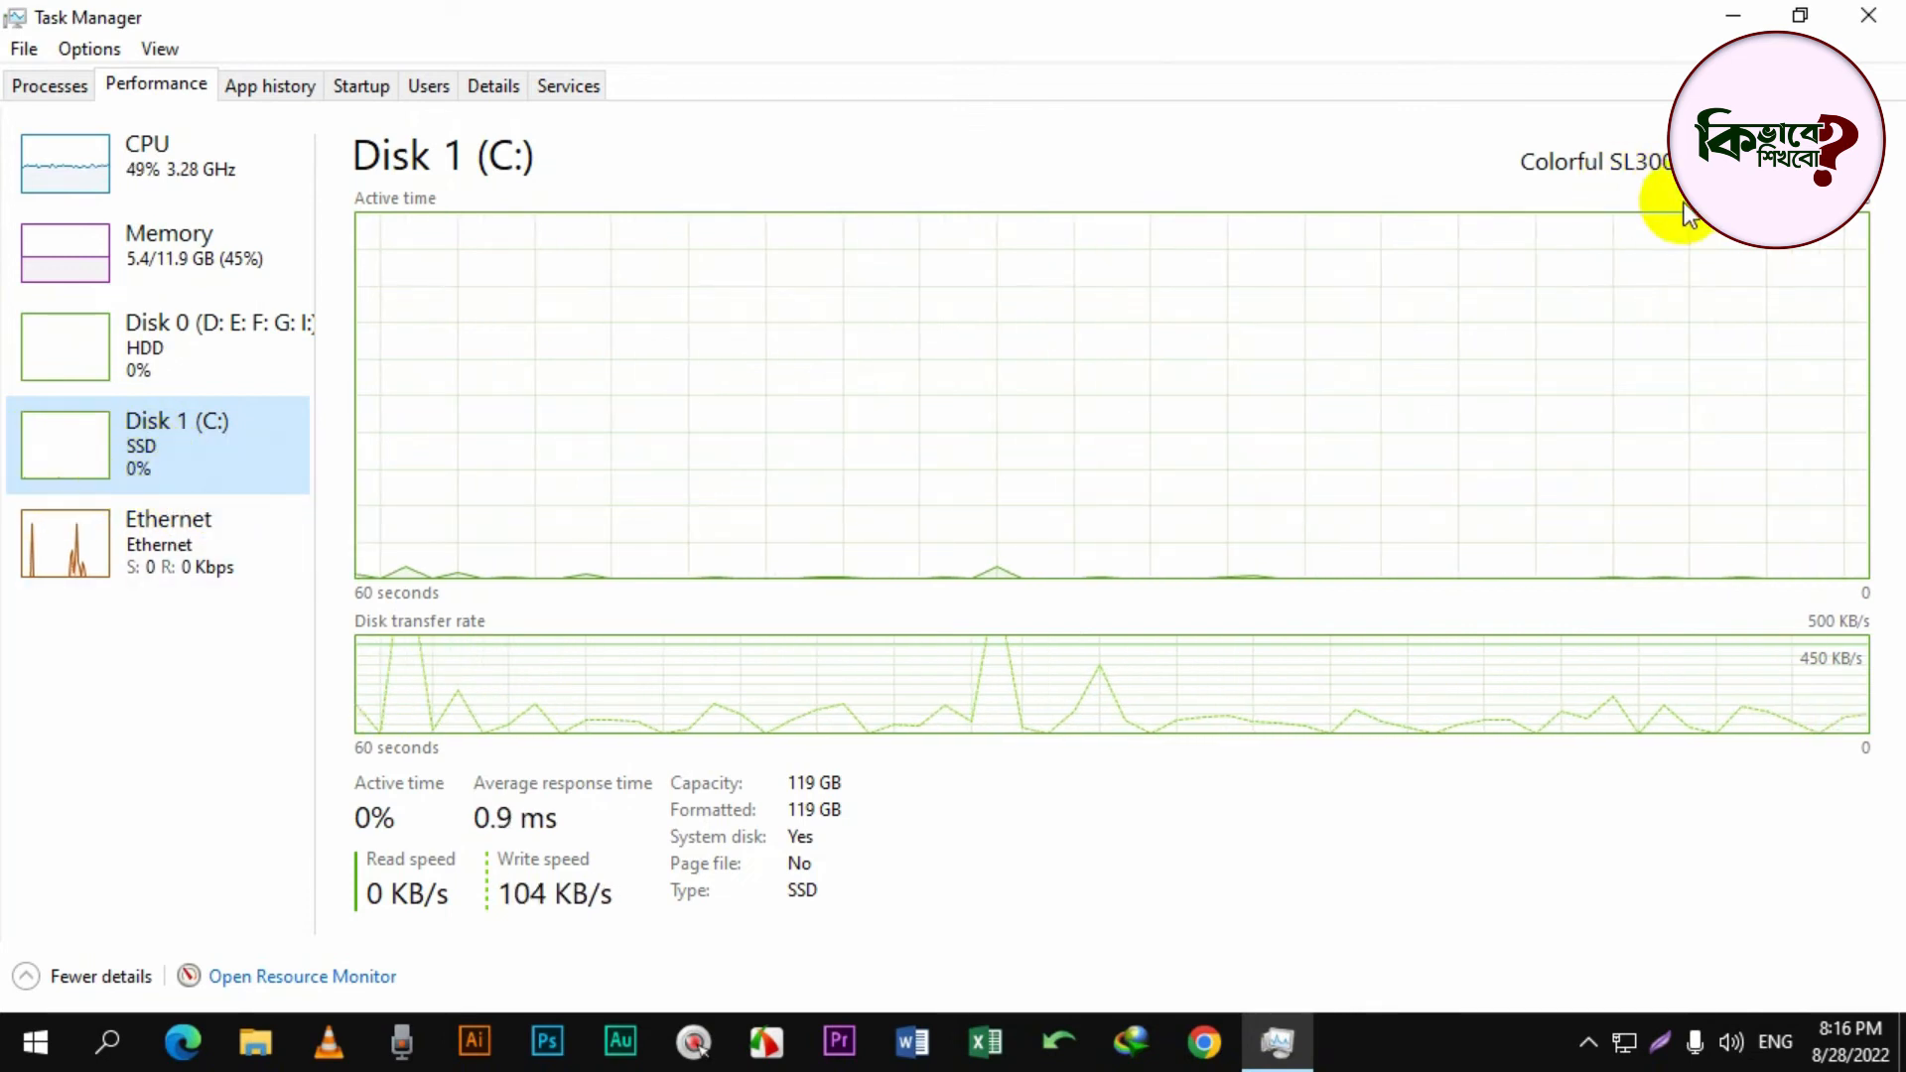
{"action": "left_click", "coordinate": [162, 358]}
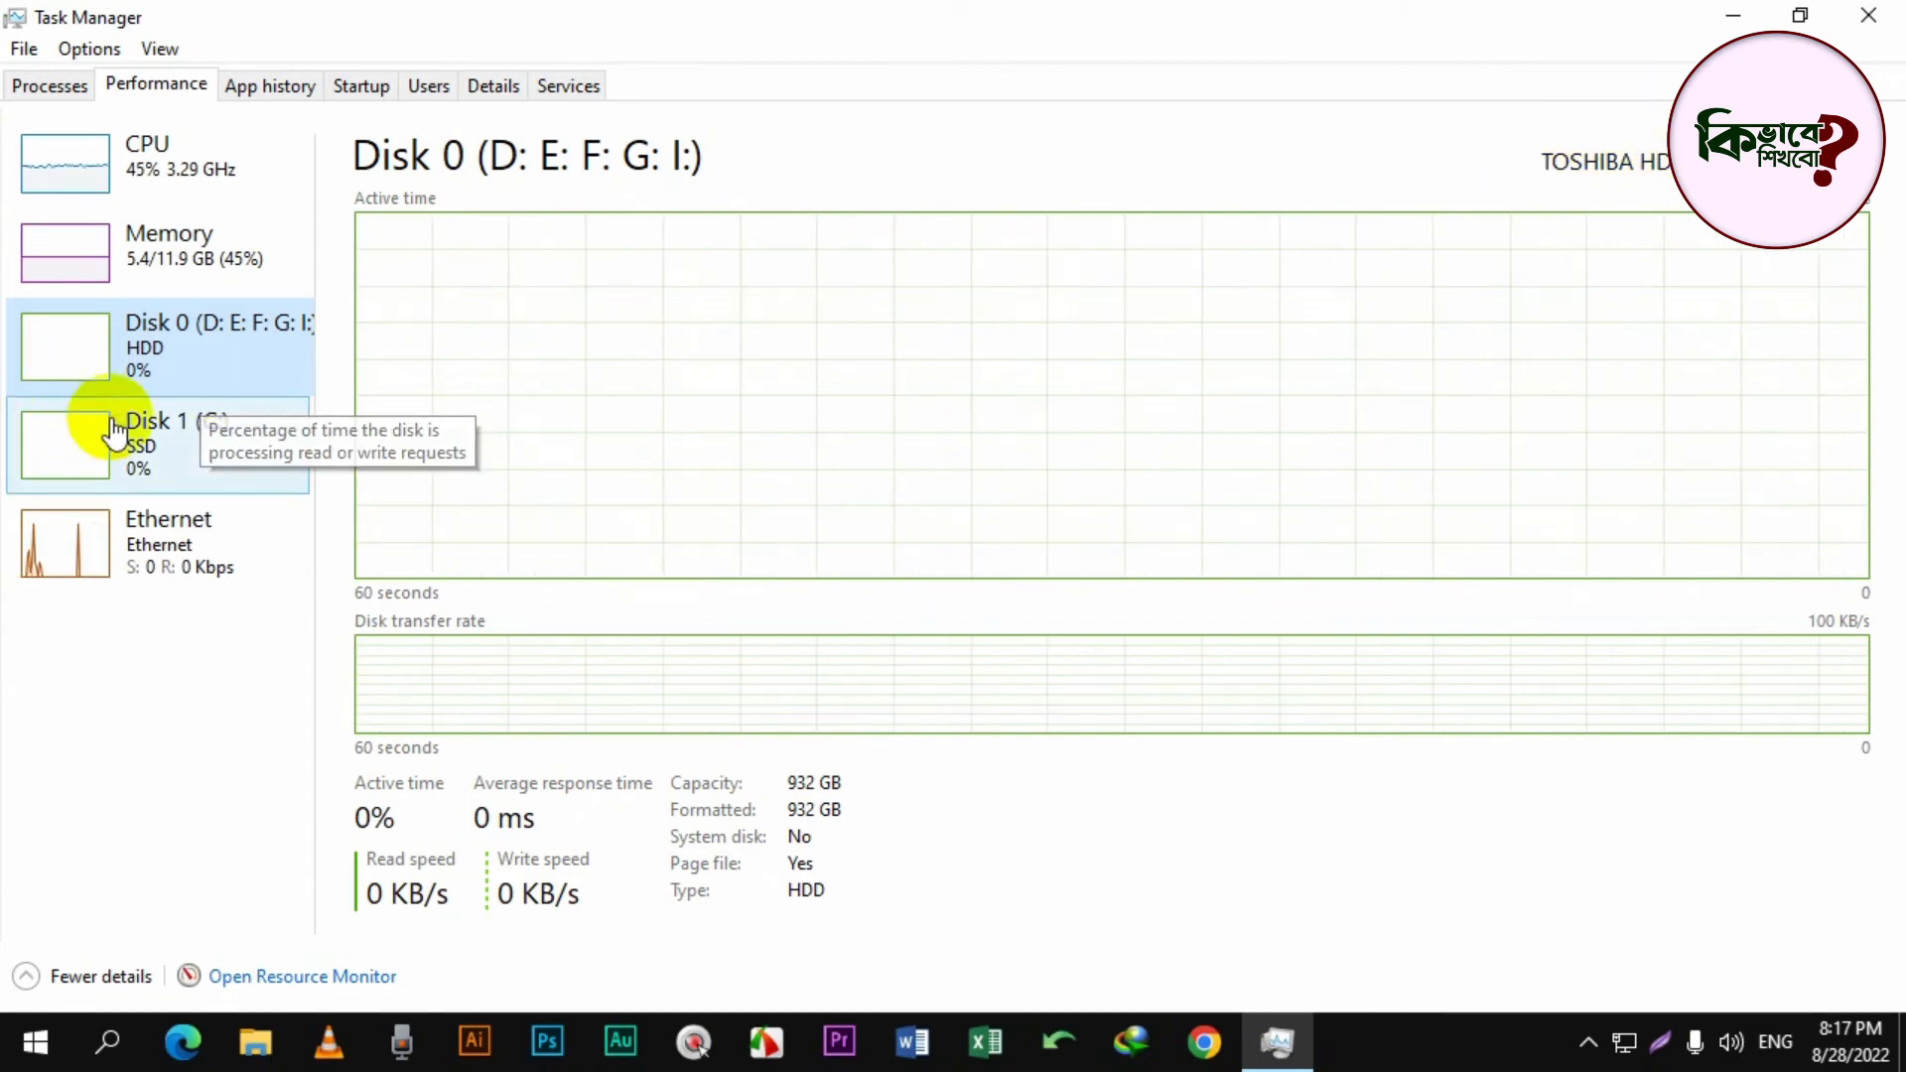
{"action": "left_click", "coordinate": [177, 571]}
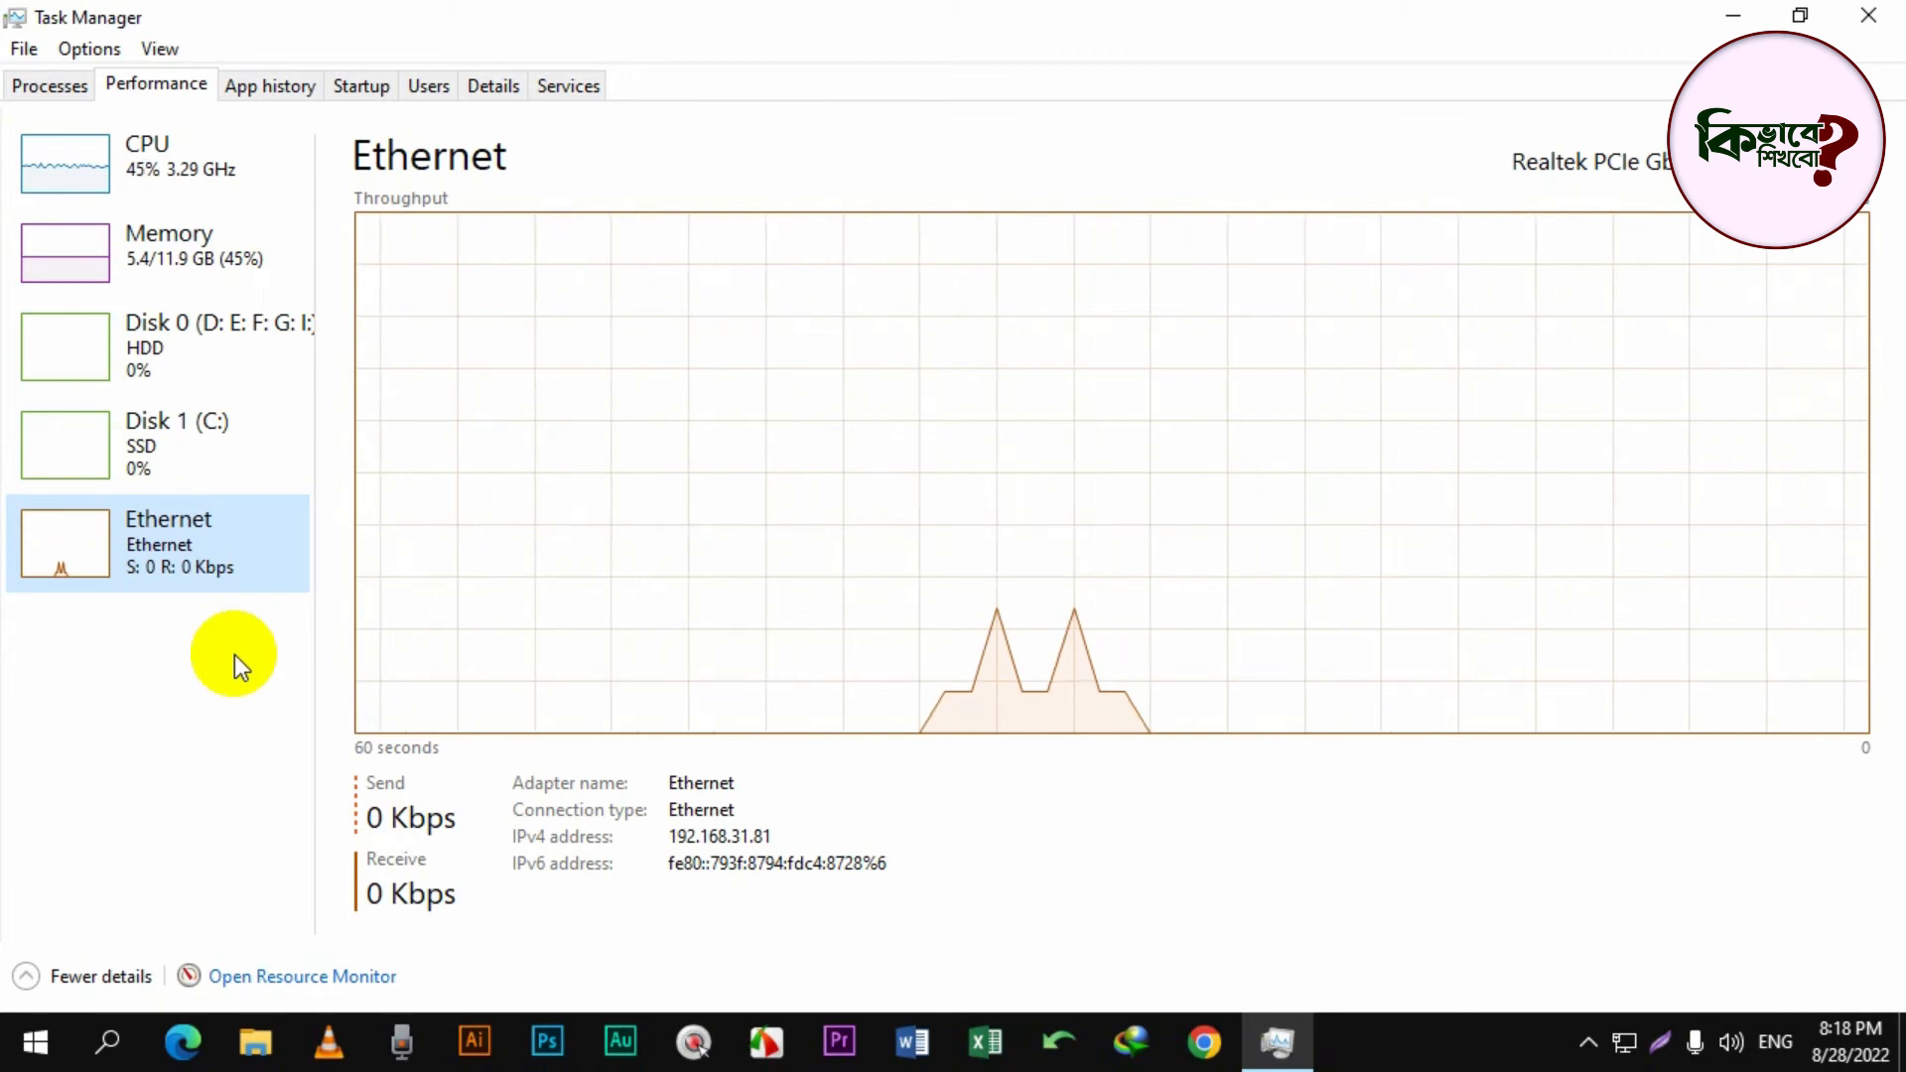
- Look through the app history for each app's CPU time and network usage
{"action": "left_click", "coordinate": [287, 91]}
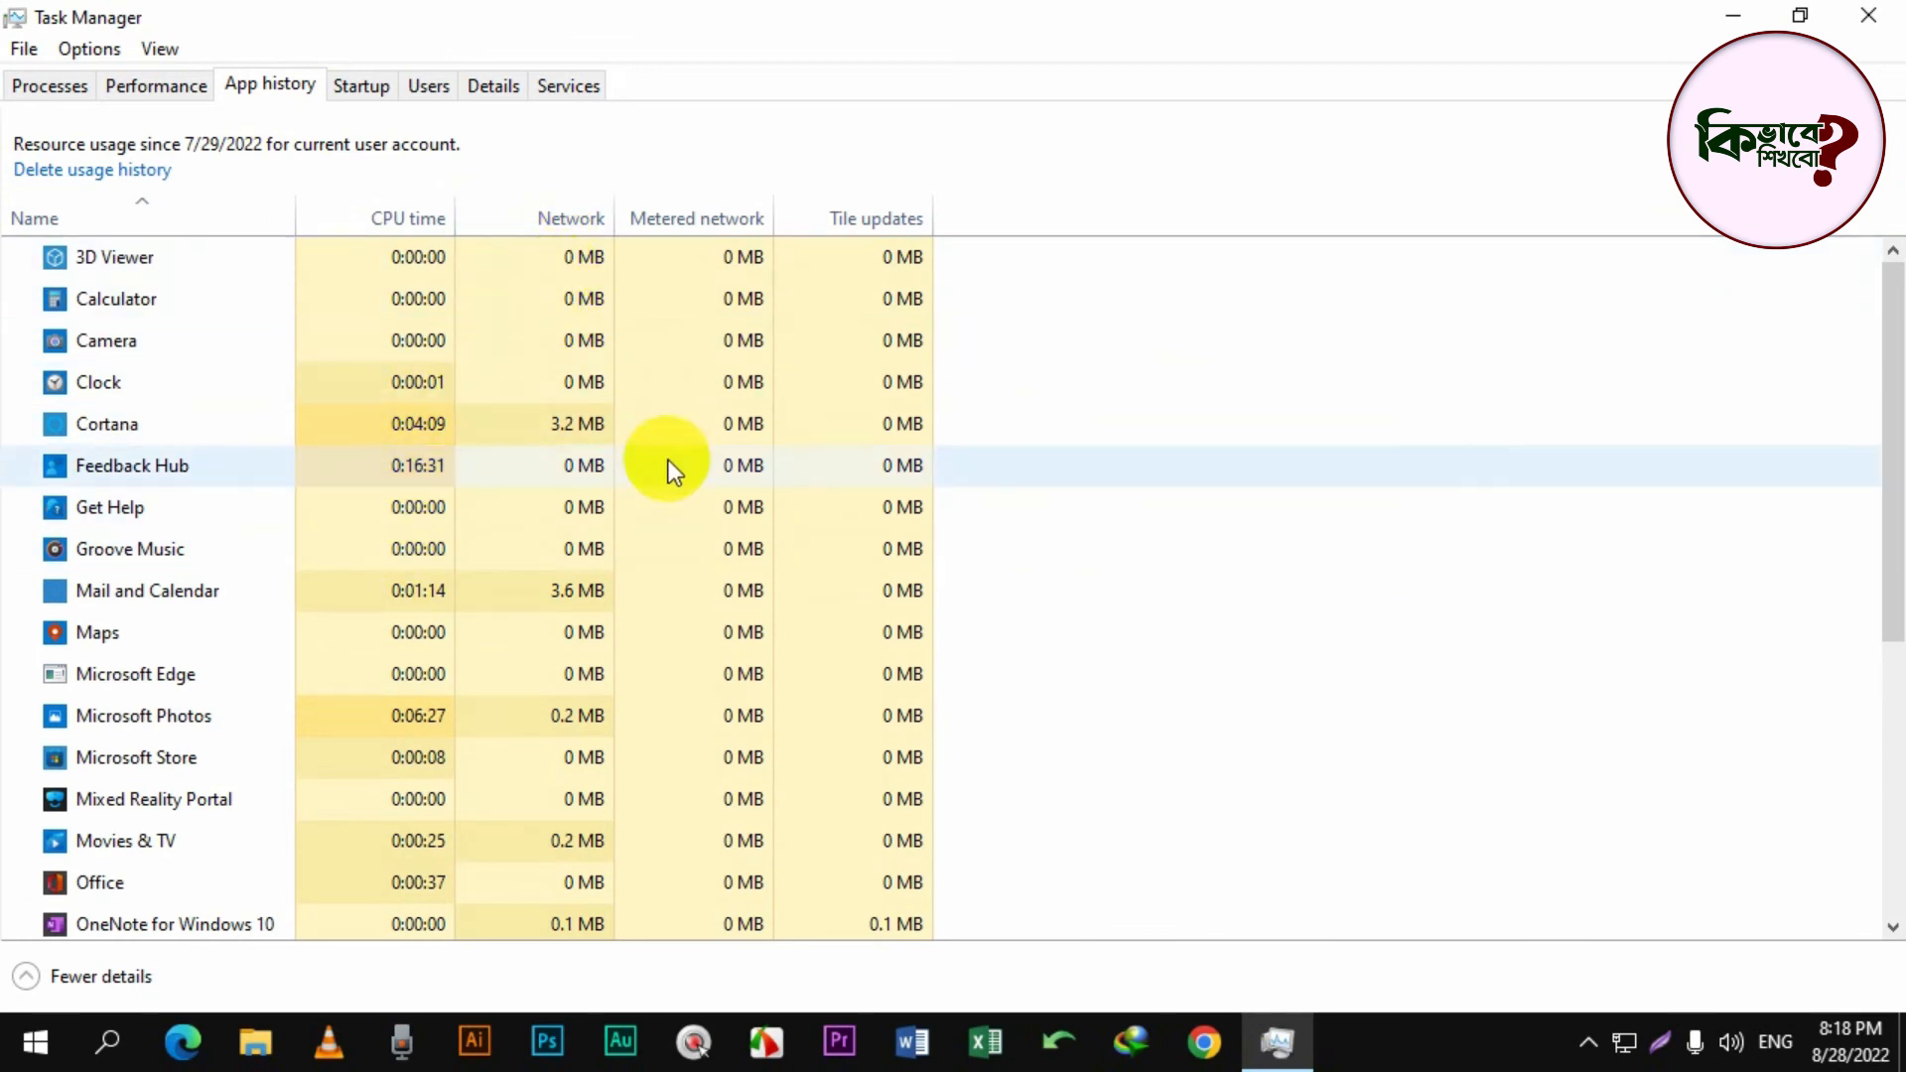
{"action": "scroll", "coordinate": [212, 681], "scroll_direction": "down", "scroll_amount": 3}
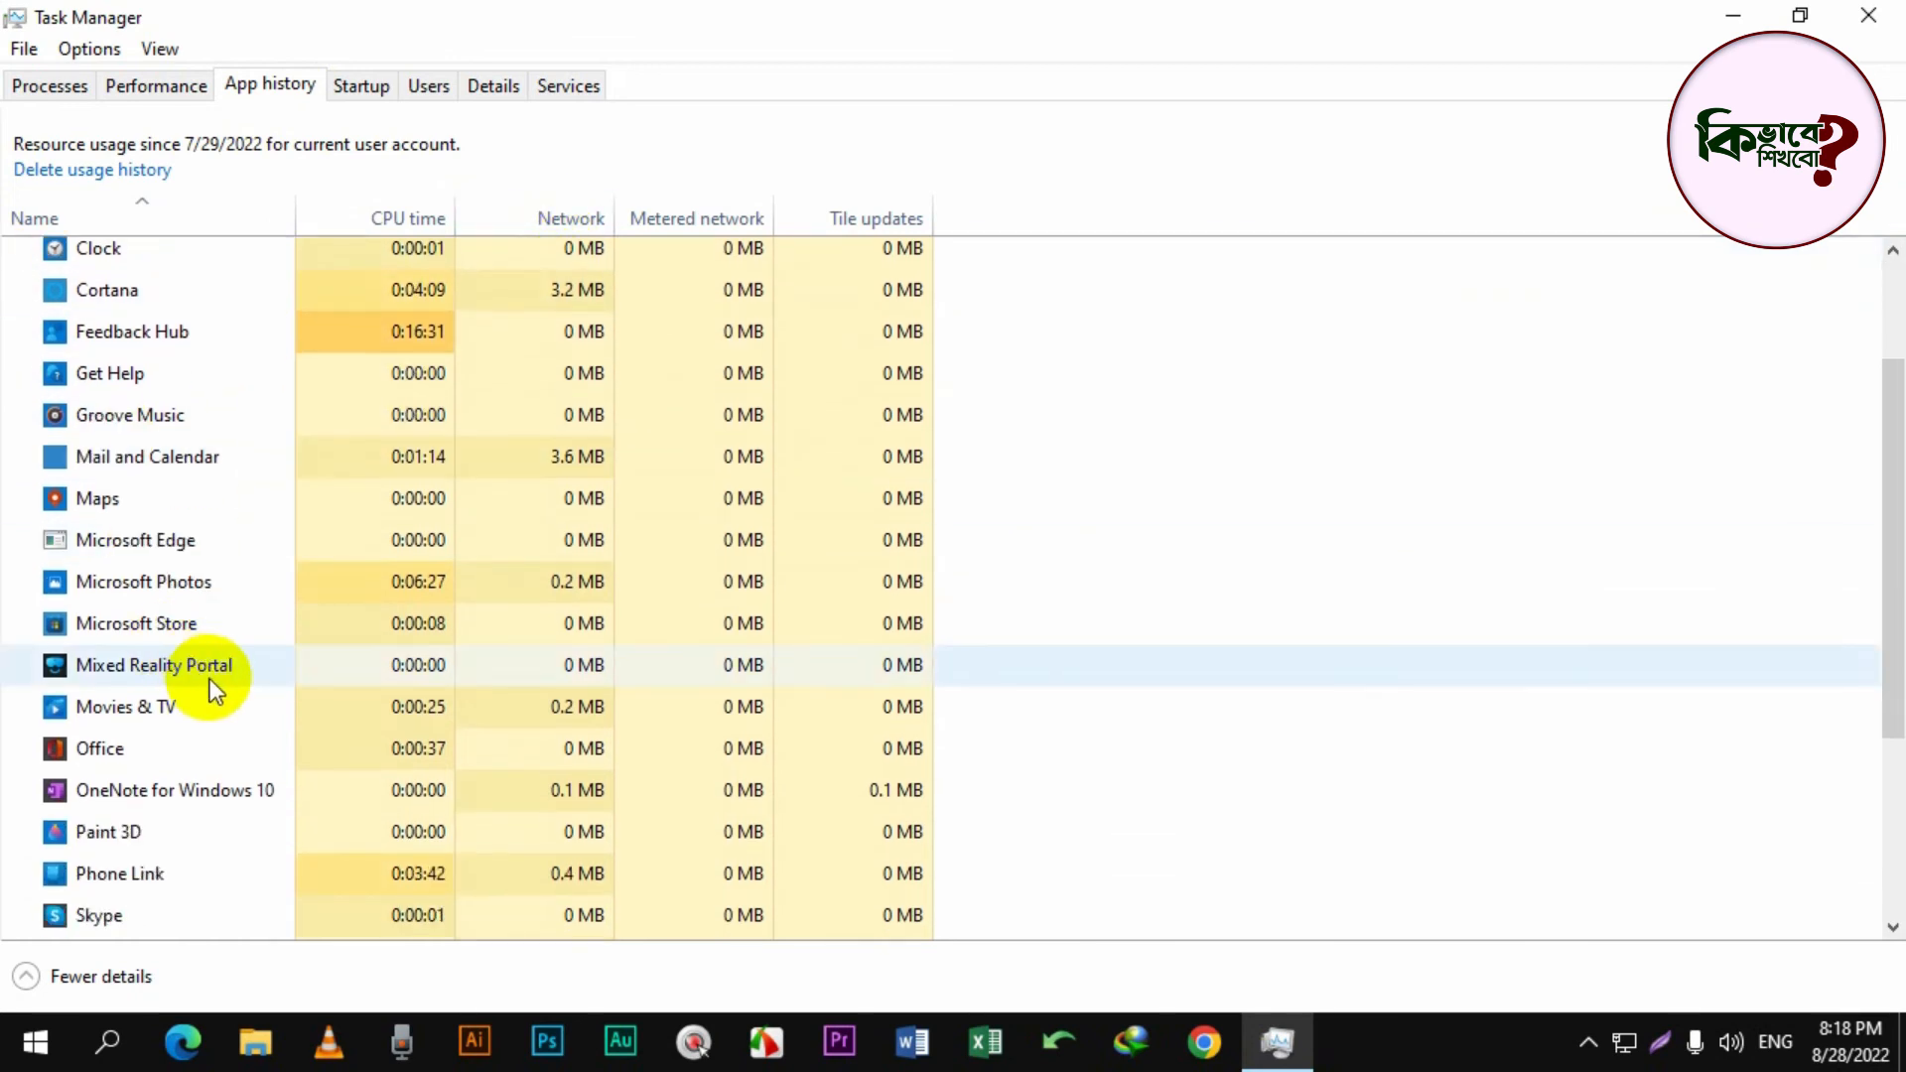
{"action": "scroll", "coordinate": [407, 695], "scroll_direction": "up", "scroll_amount": 3}
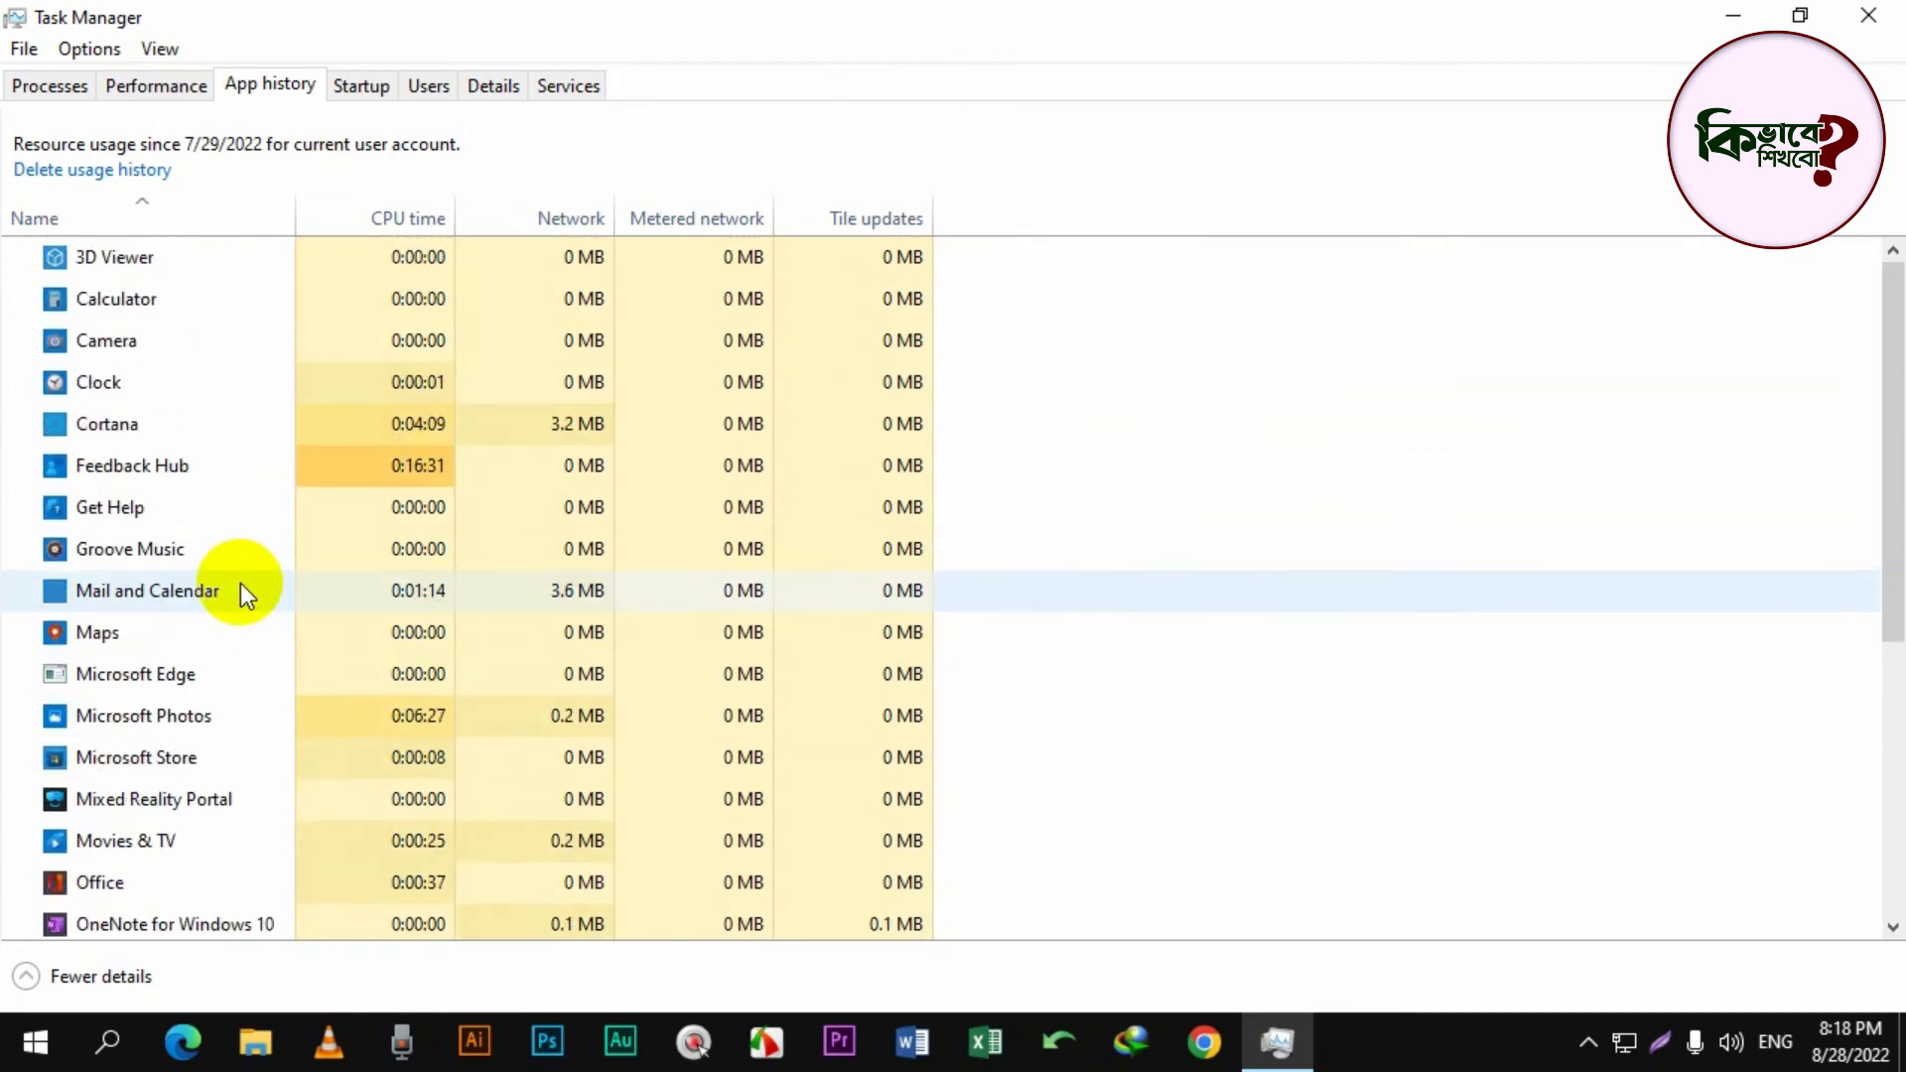
{"action": "scroll", "coordinate": [241, 581], "scroll_direction": "down", "scroll_amount": 1}
- Inspect the startup programs, selecting Adobe Updater Startup Utility and the first entry in the list
{"action": "left_click", "coordinate": [362, 87]}
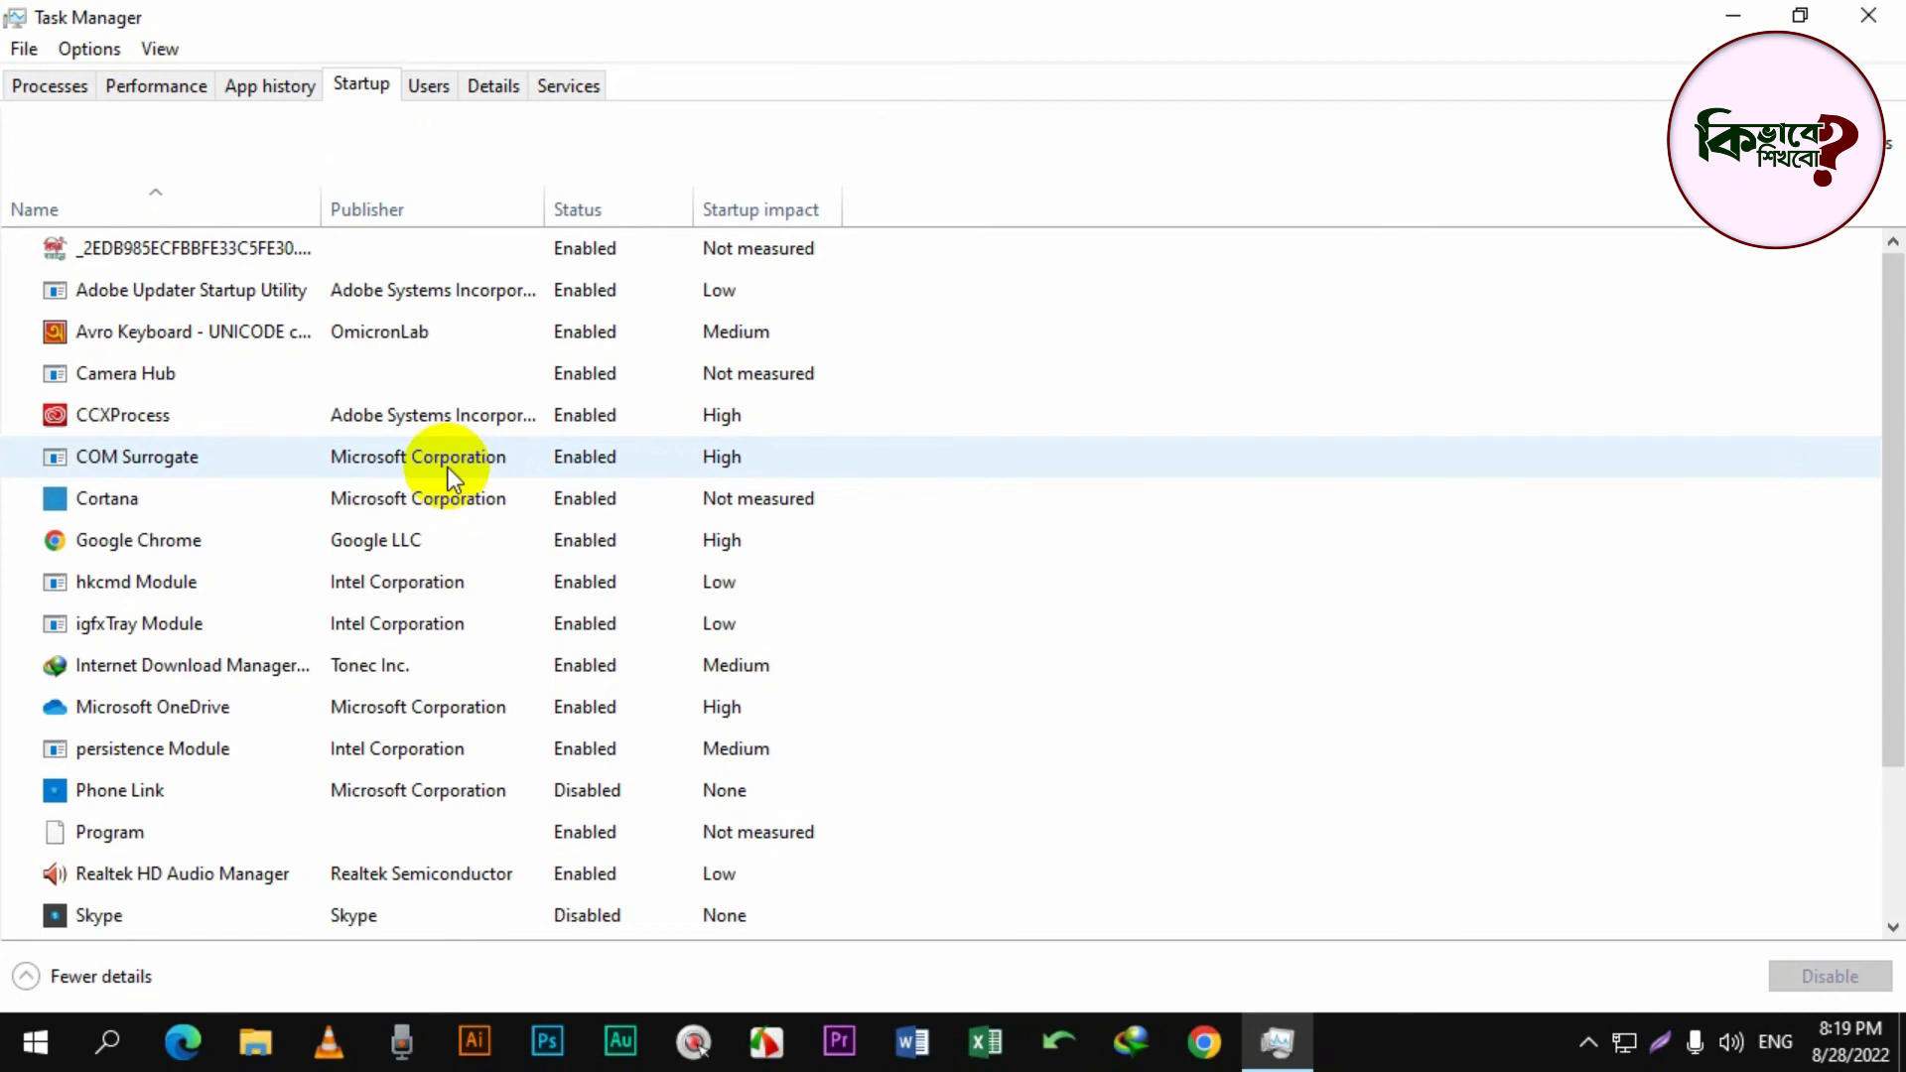
{"action": "left_click", "coordinate": [246, 306]}
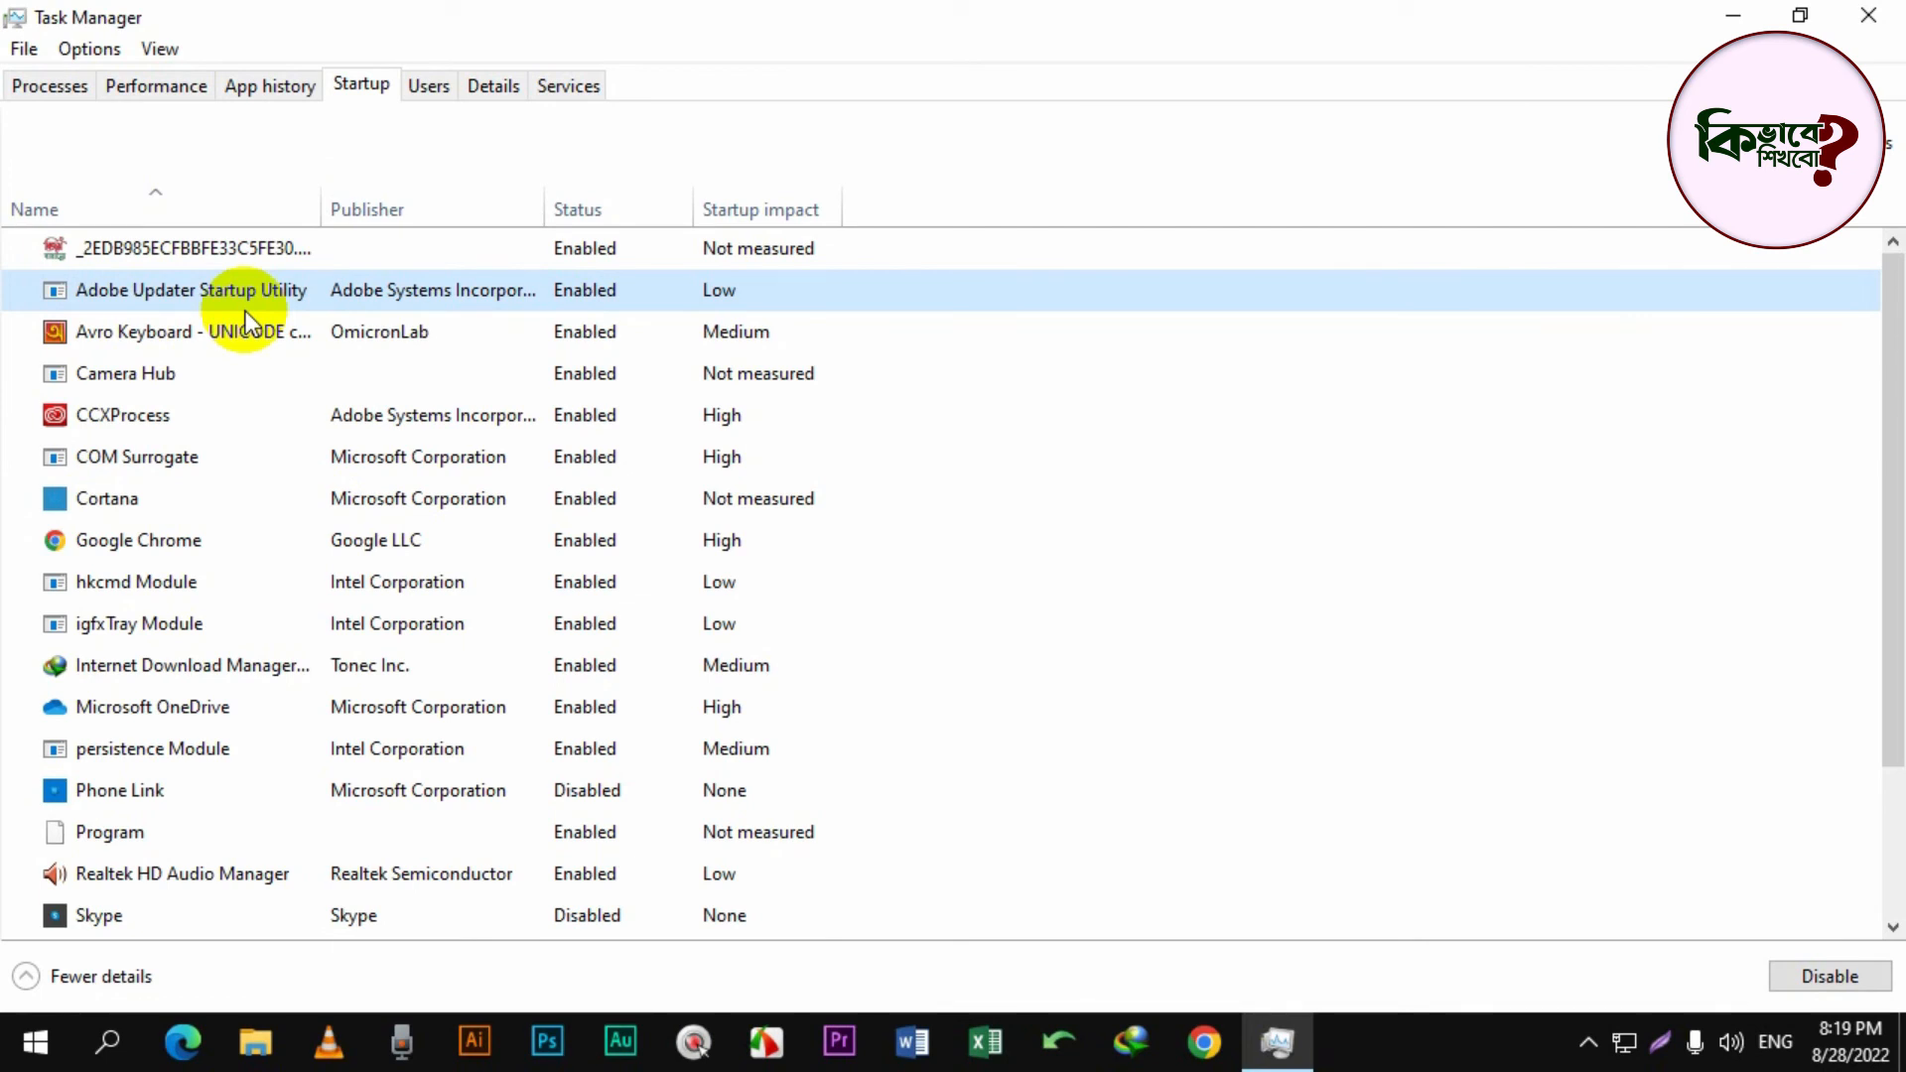
{"action": "left_click", "coordinate": [177, 256]}
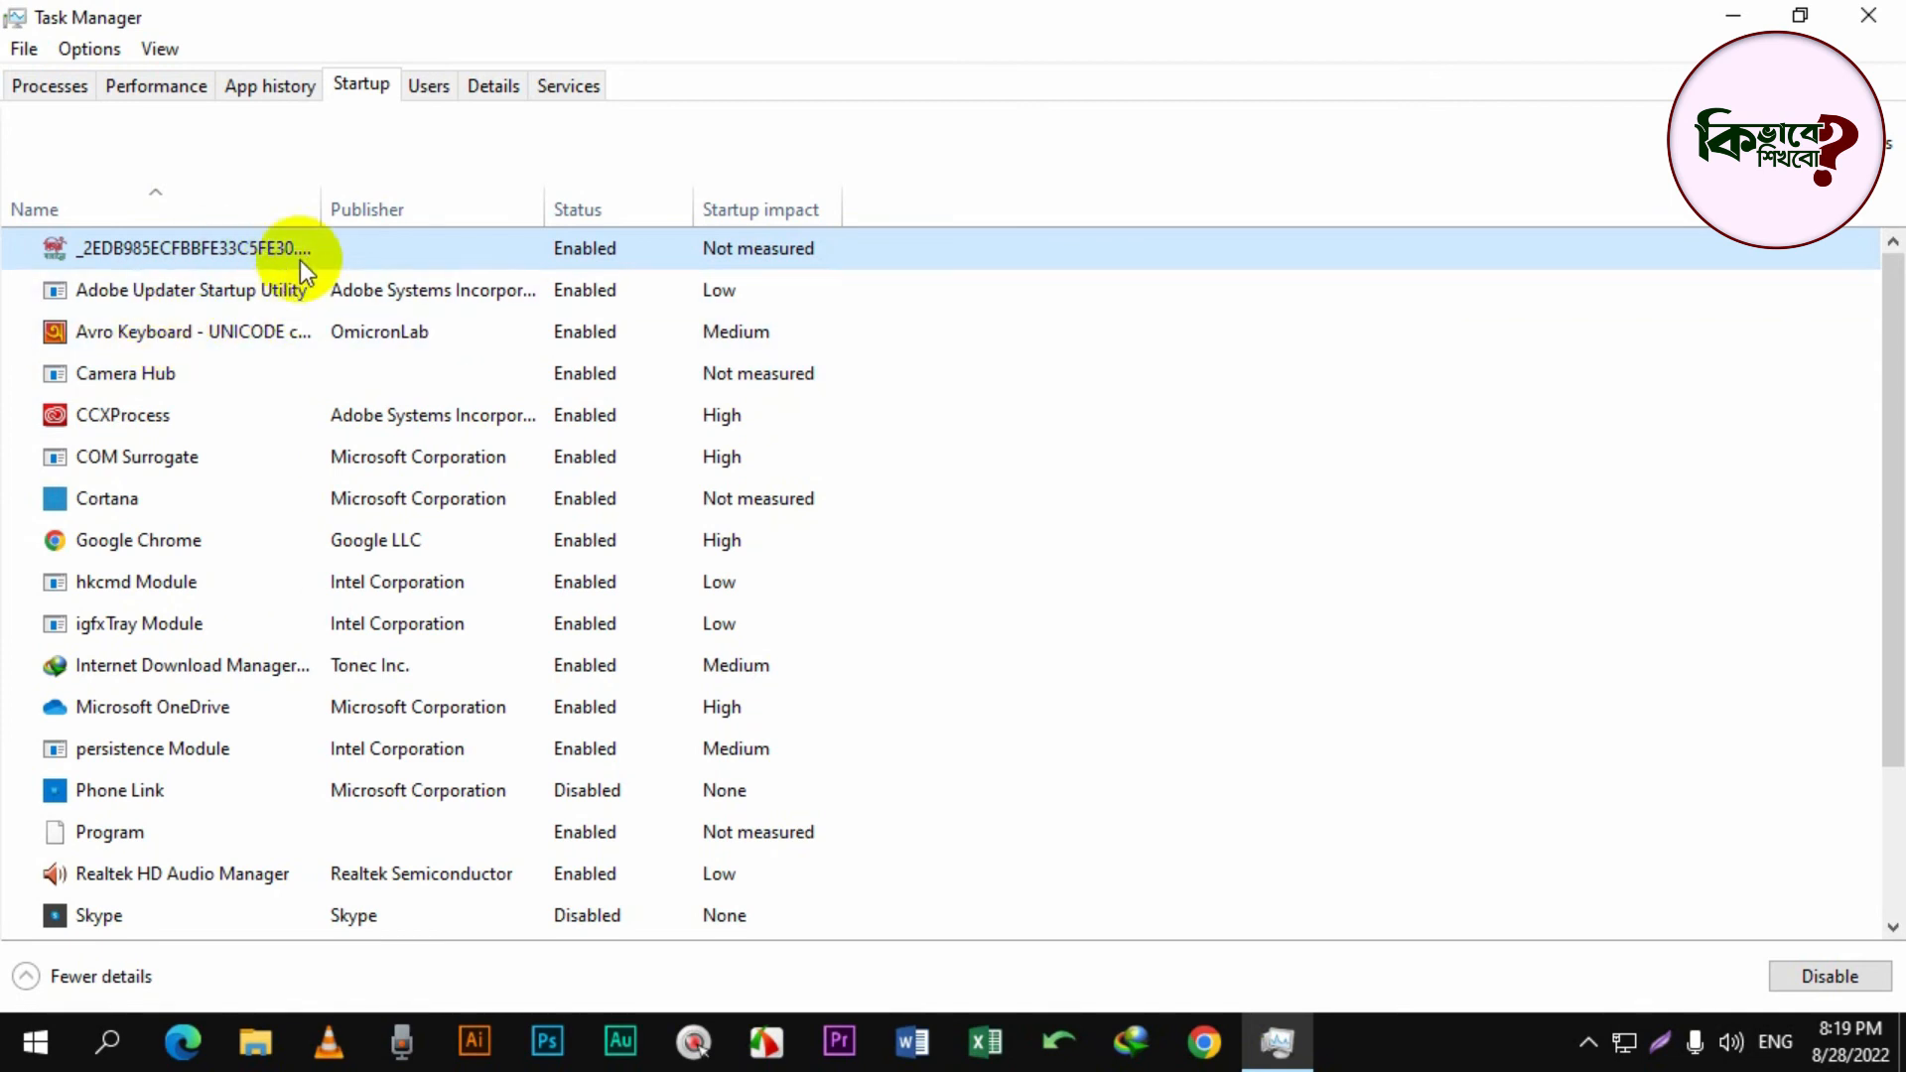
- View resource usage by signed-in user and the detailed process list, selecting the ApplicationFrameHost process
{"action": "left_click", "coordinate": [428, 86]}
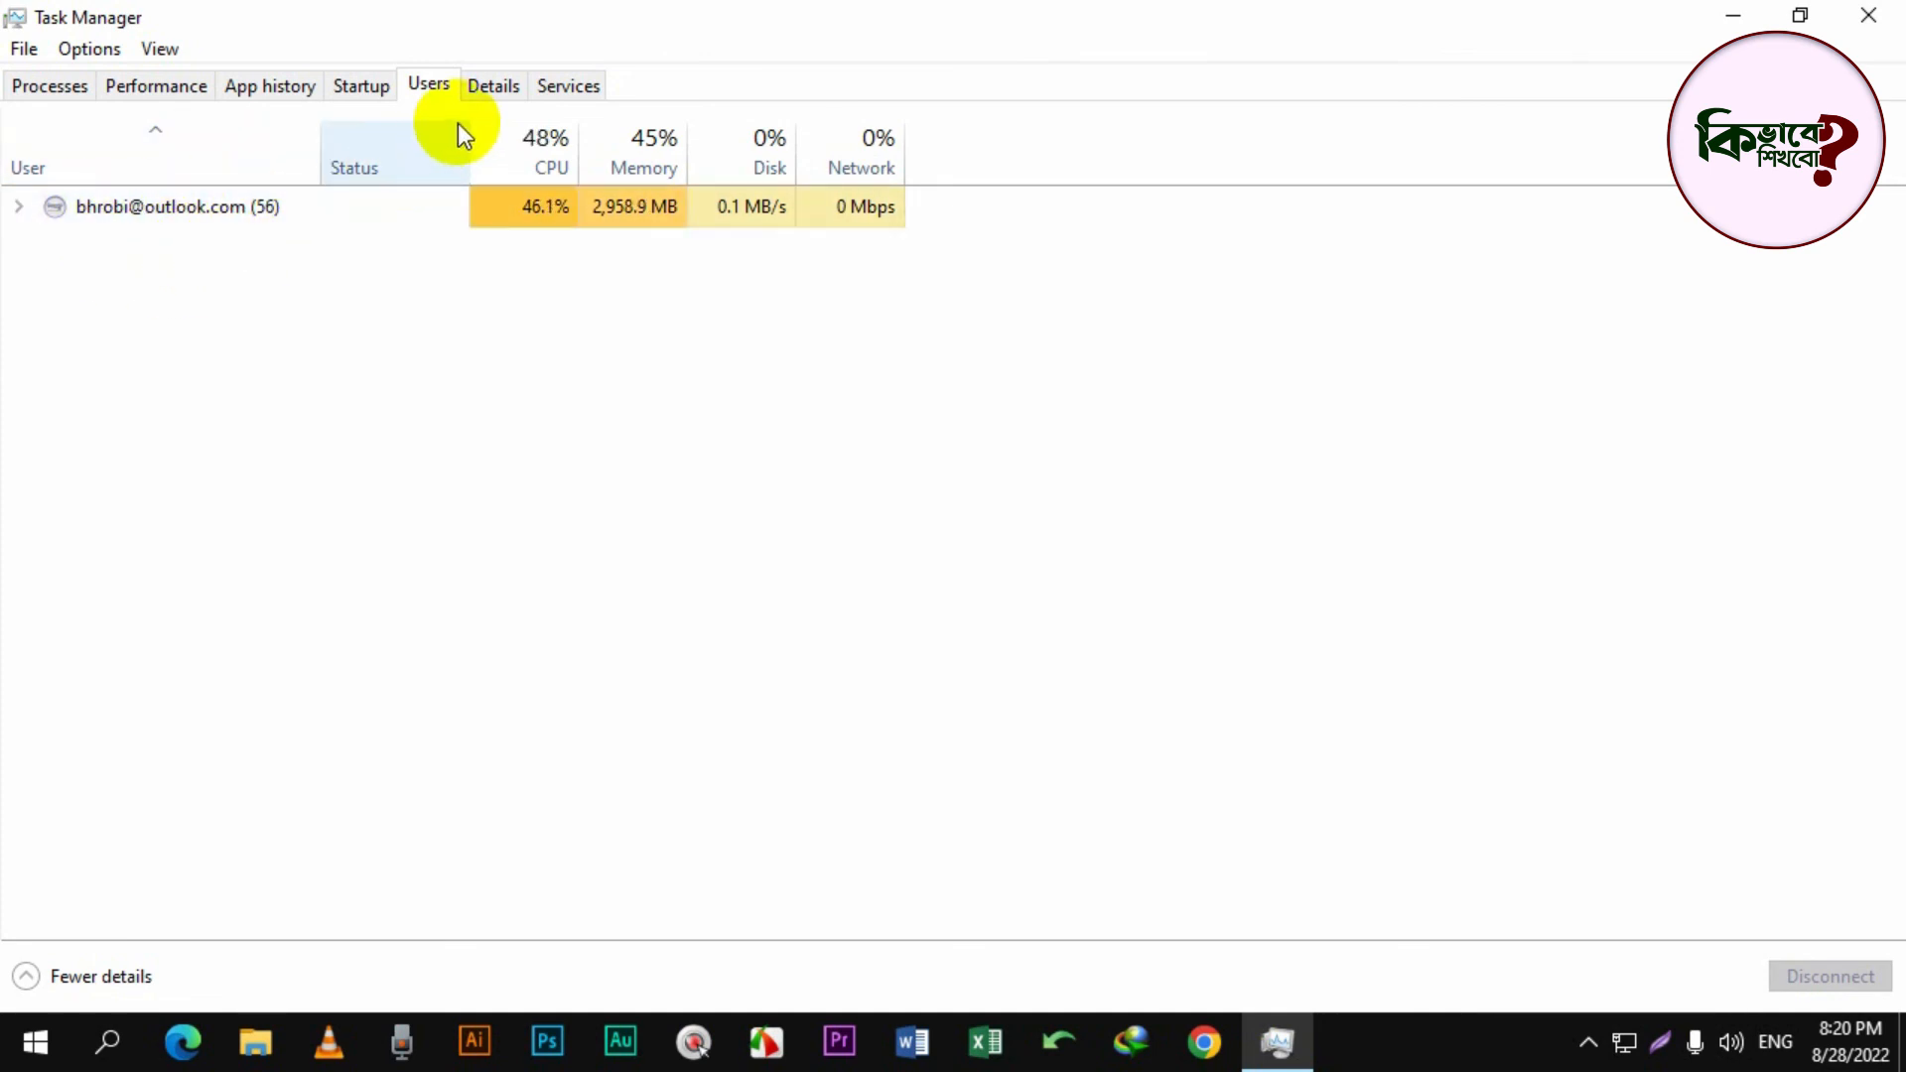
{"action": "left_click", "coordinate": [484, 88]}
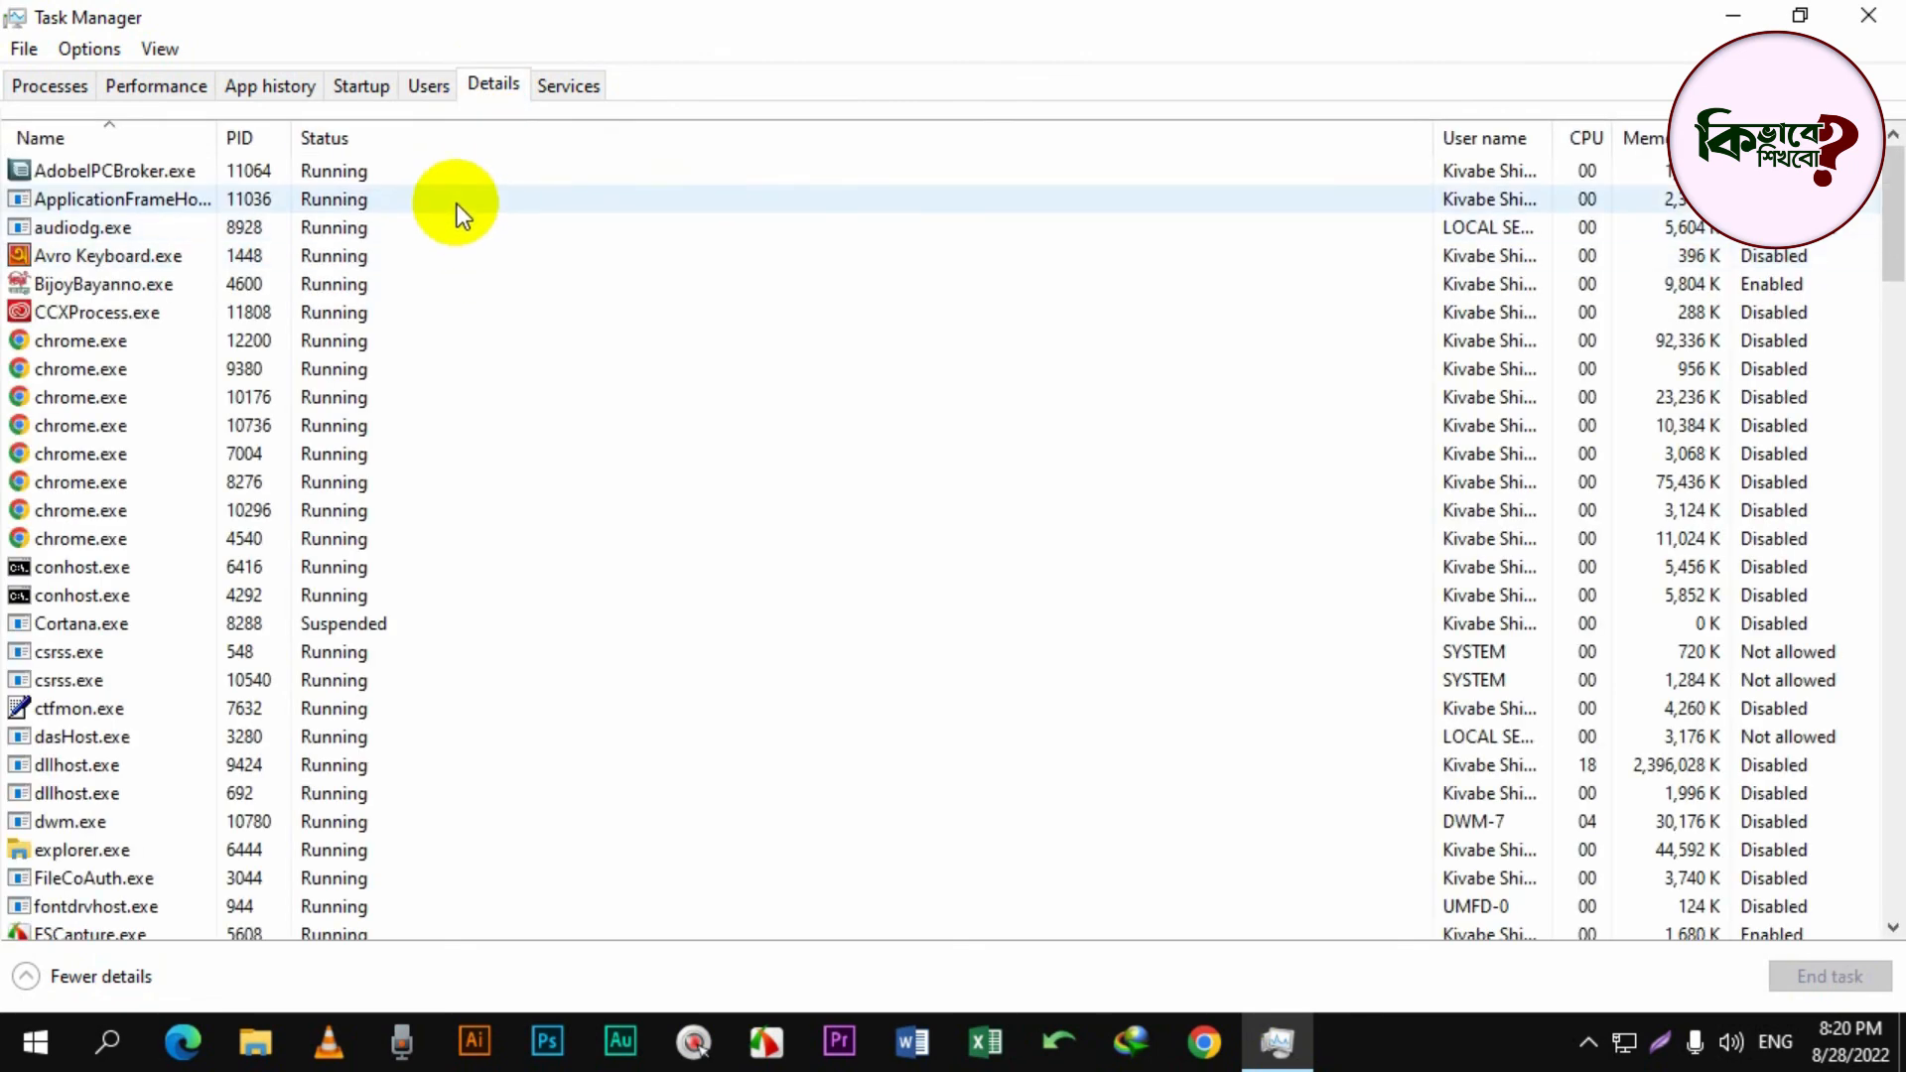
{"action": "left_click", "coordinate": [456, 205]}
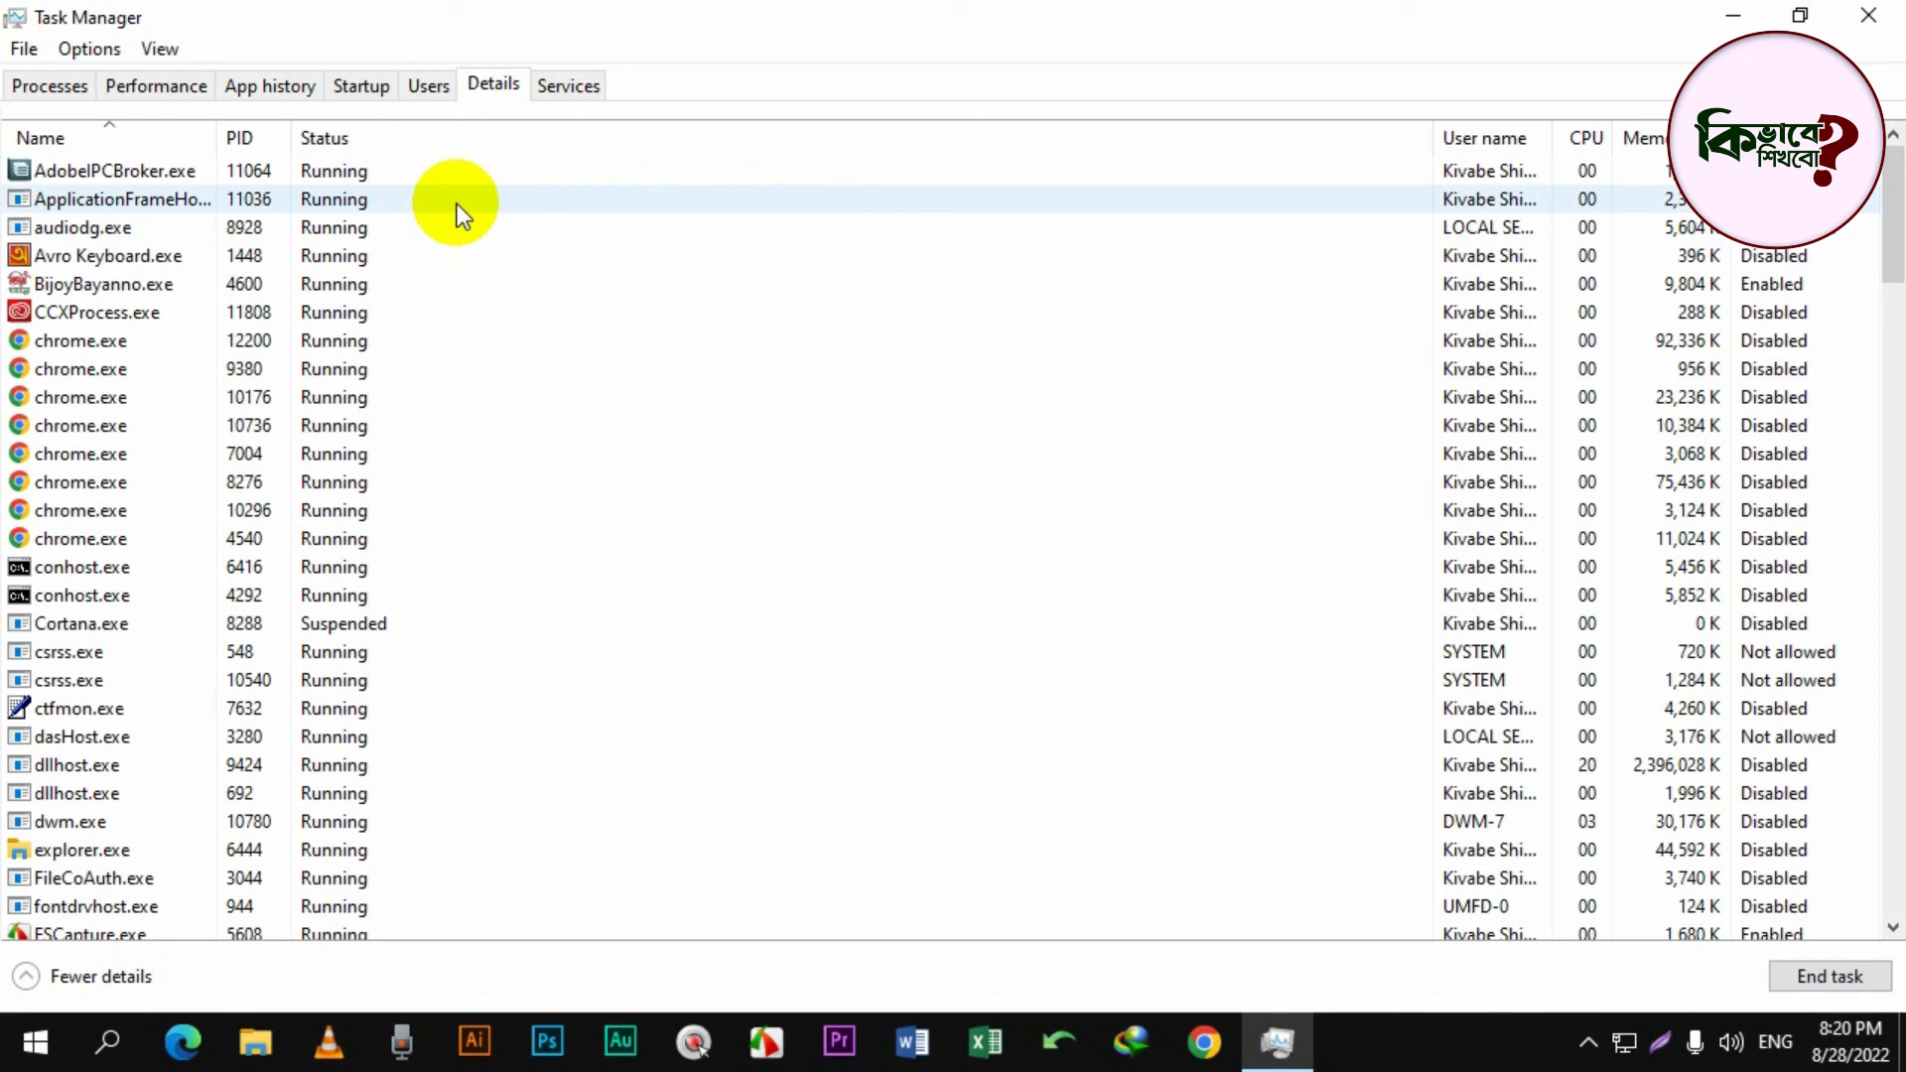
- Browse the list of Windows services with their descriptions and statuses
{"action": "left_click", "coordinate": [568, 86]}
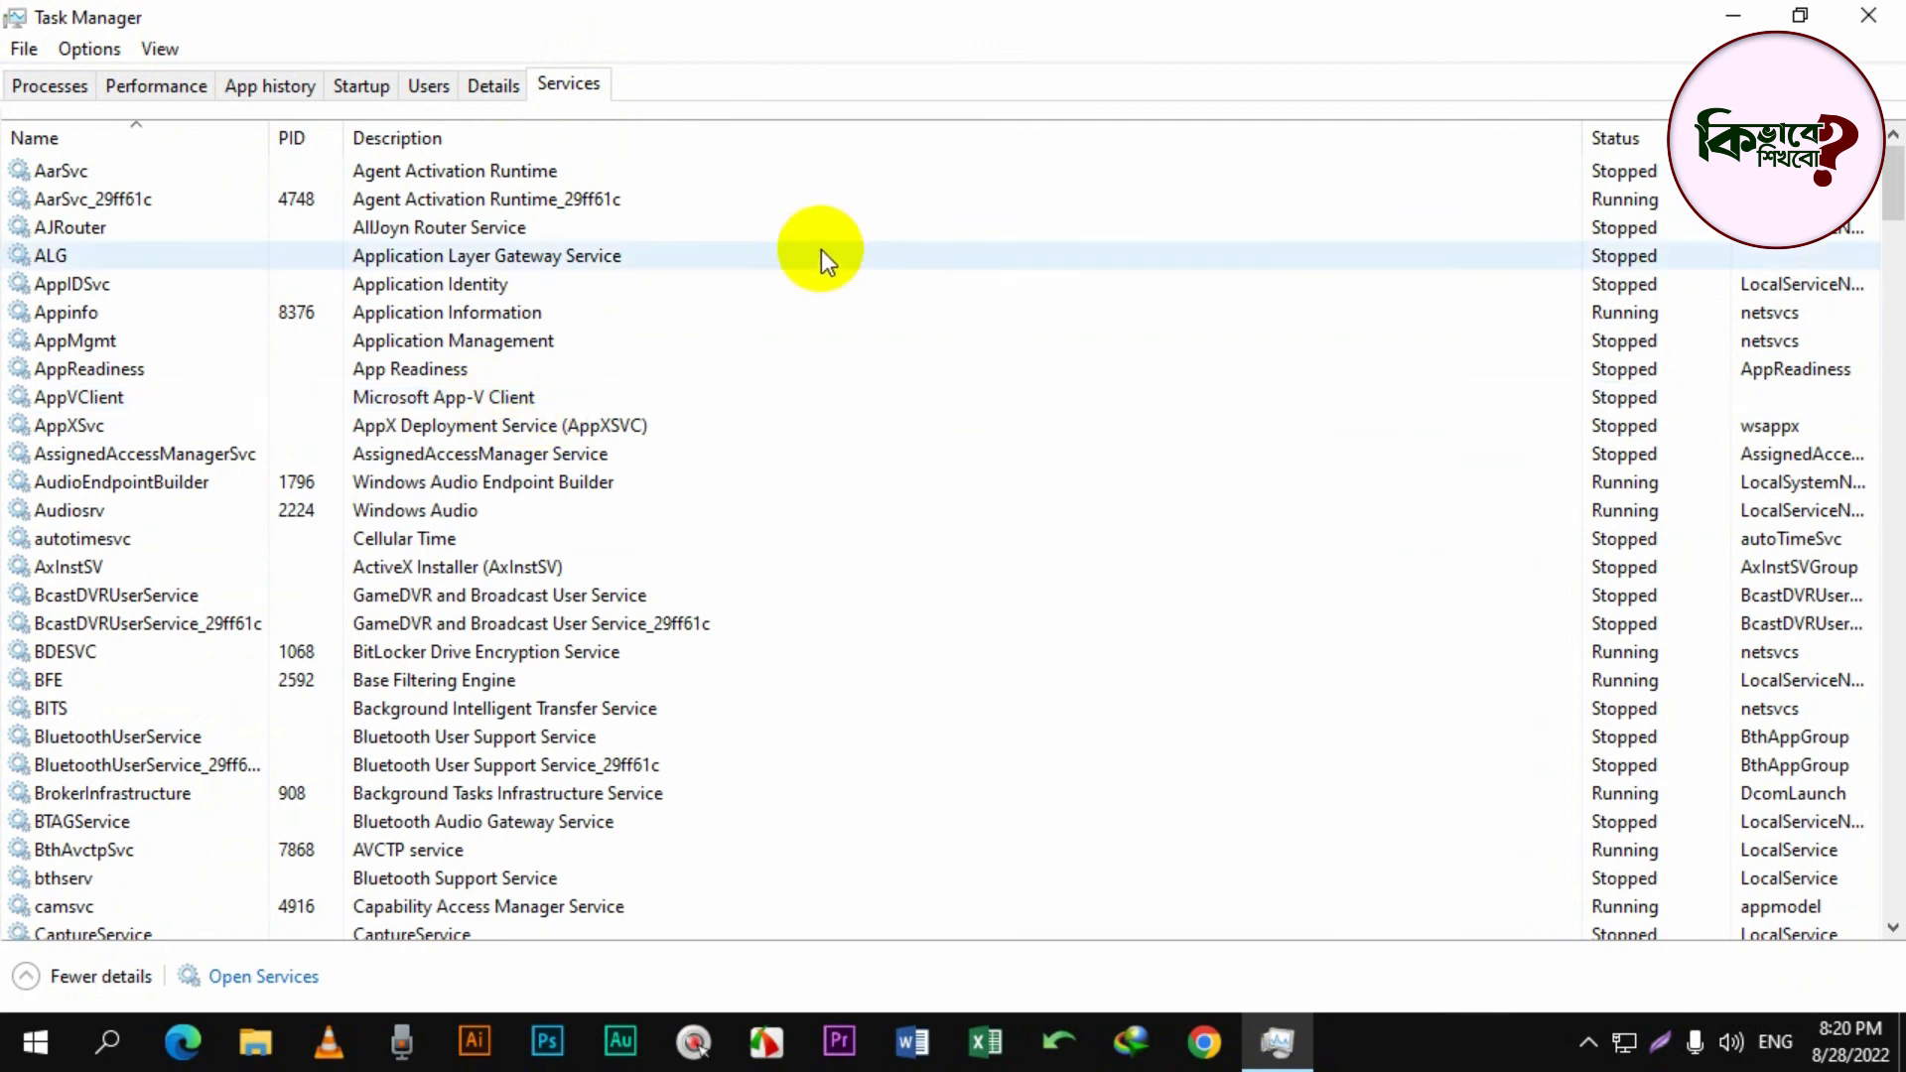
{"action": "scroll", "coordinate": [272, 361], "scroll_direction": "down", "scroll_amount": 1}
{"action": "scroll", "coordinate": [307, 502], "scroll_direction": "down", "scroll_amount": 7}
{"action": "scroll", "coordinate": [213, 391], "scroll_direction": "up", "scroll_amount": 4}
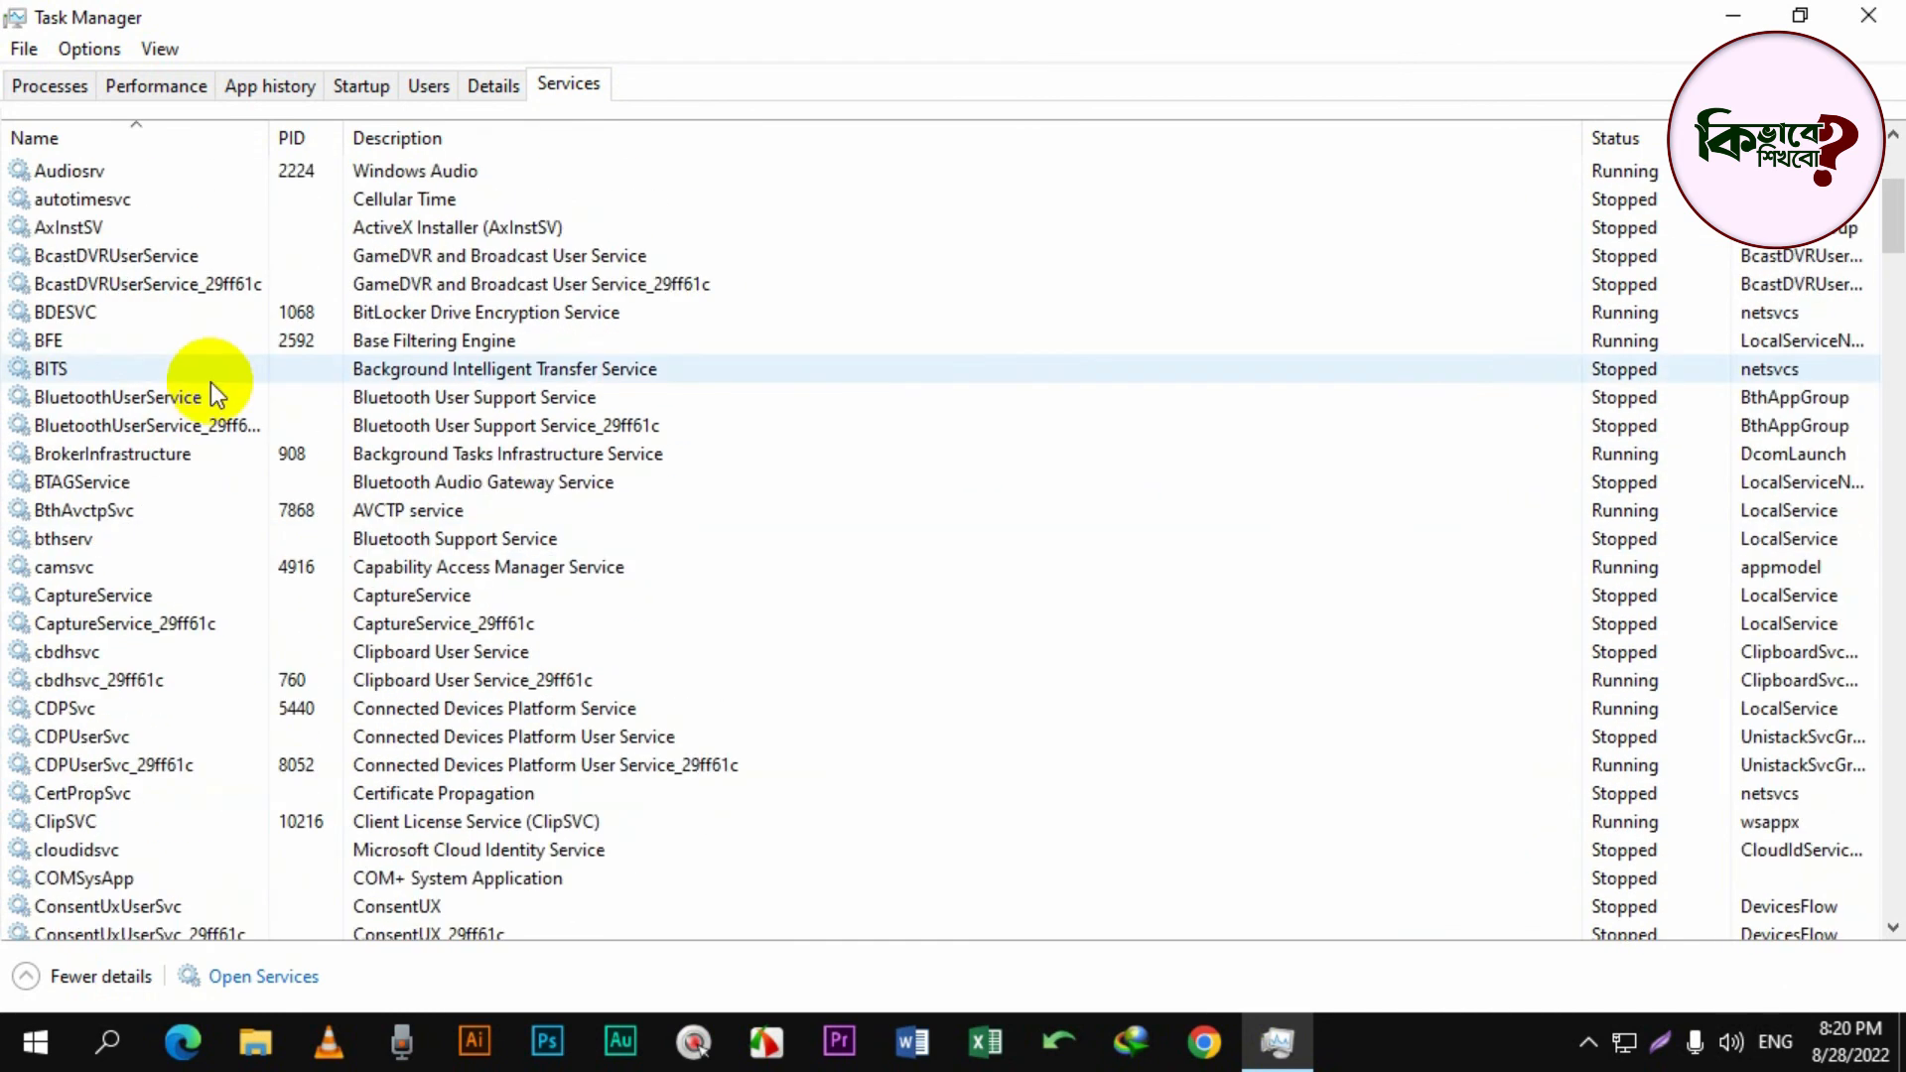